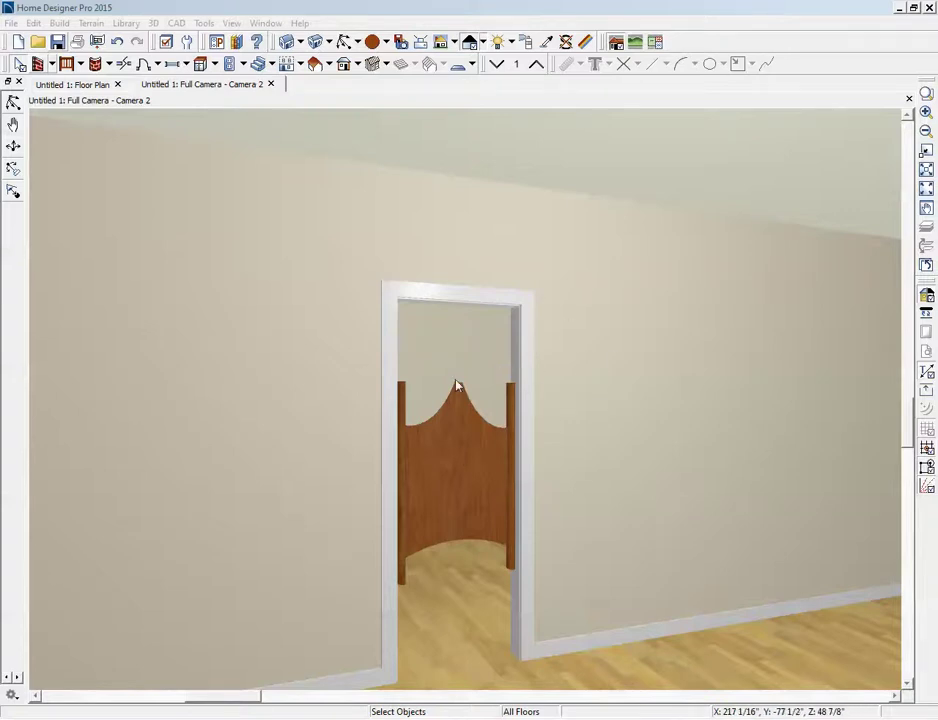
Step: Place a hinged interior door on the wall just left of the saloon-door opening
click(461, 452)
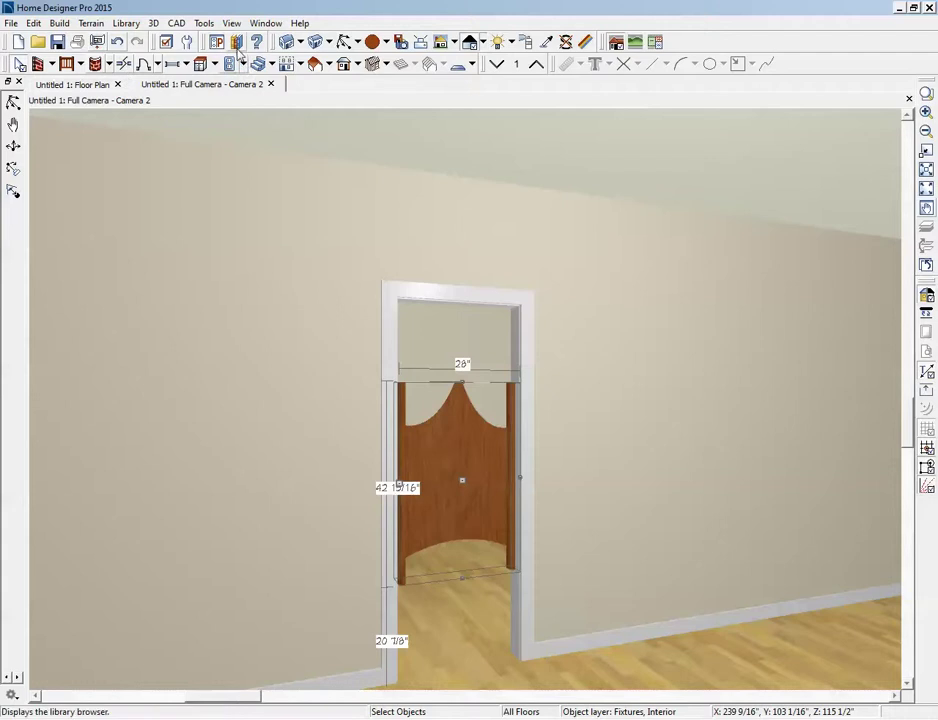
click(145, 63)
click(277, 446)
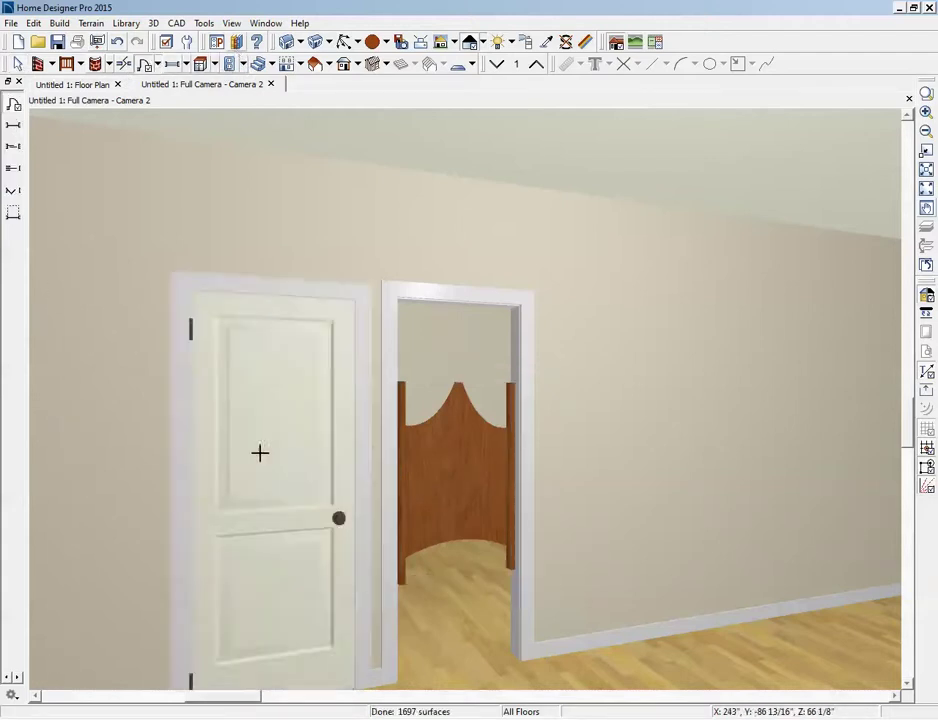
click(905, 686)
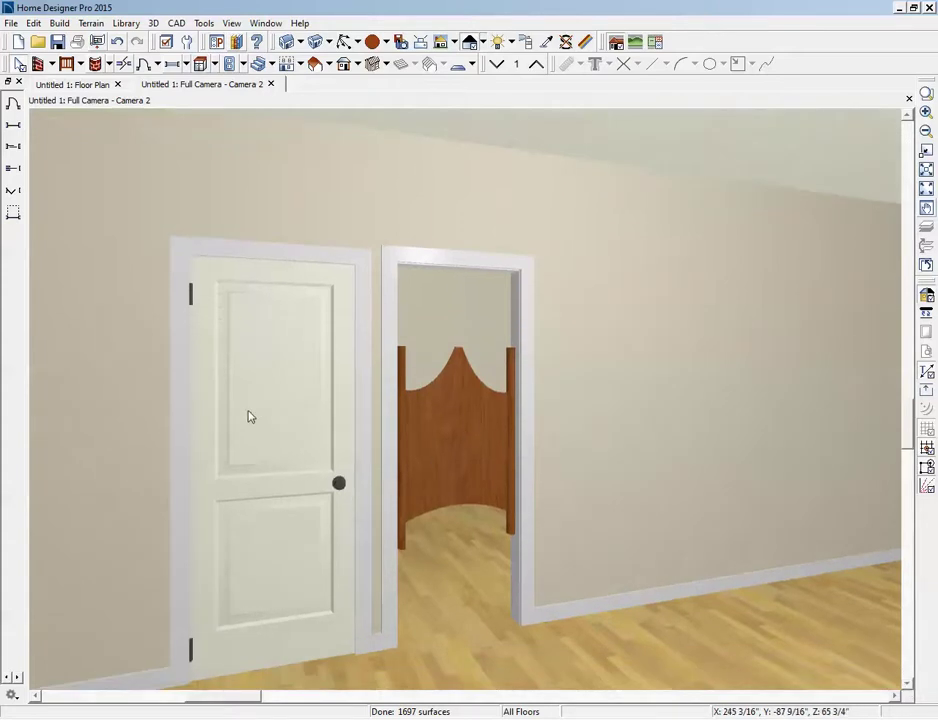
right_click(254, 410)
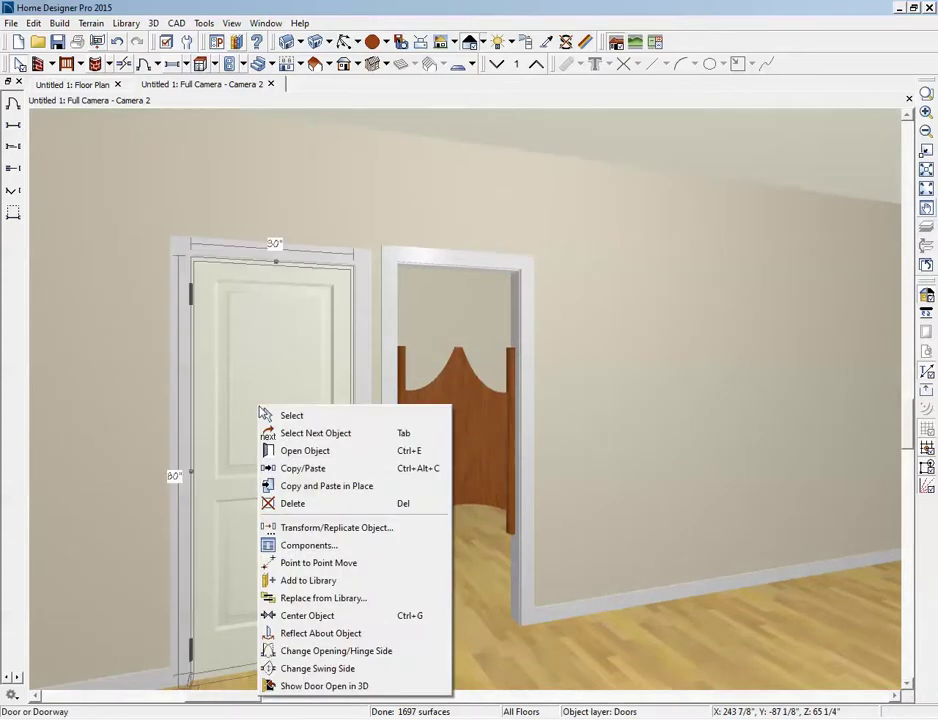
Step: Make the new hinged door a double door only, 28 inches wide
click(325, 451)
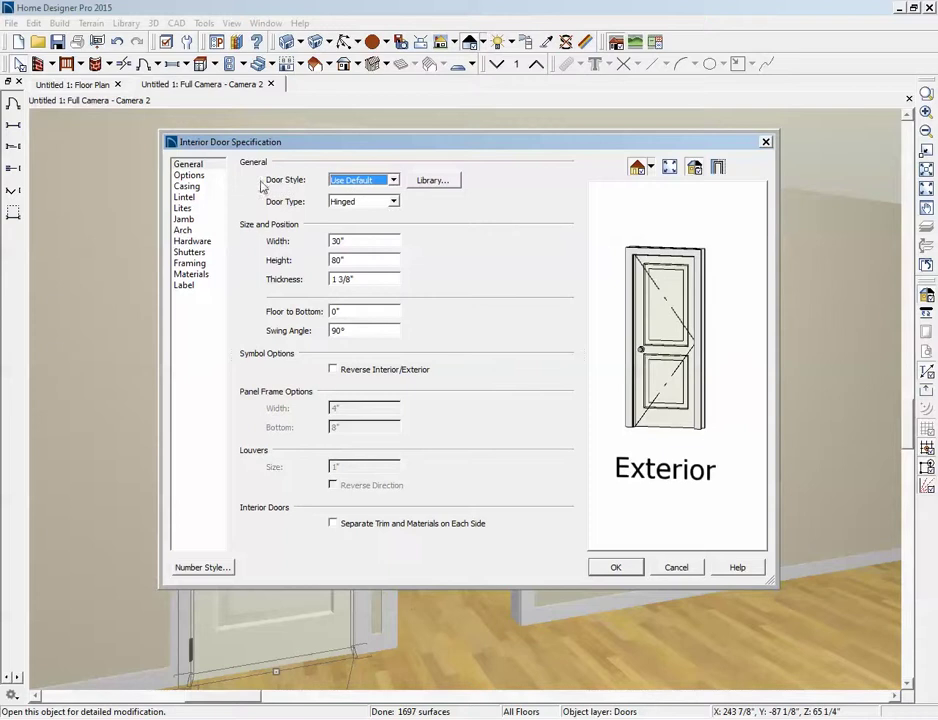
click(190, 175)
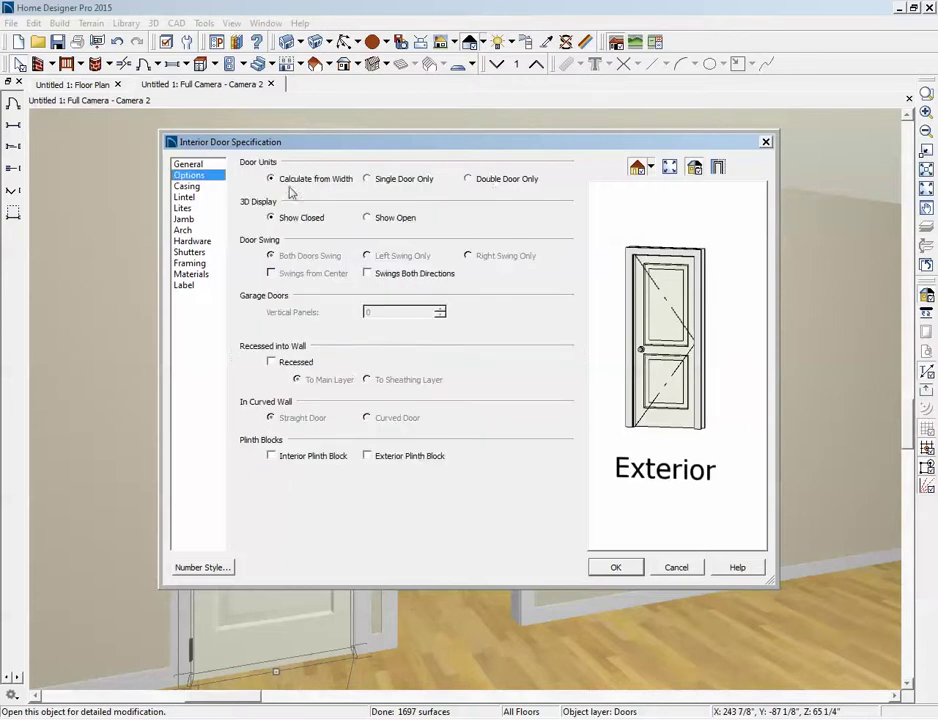
click(468, 179)
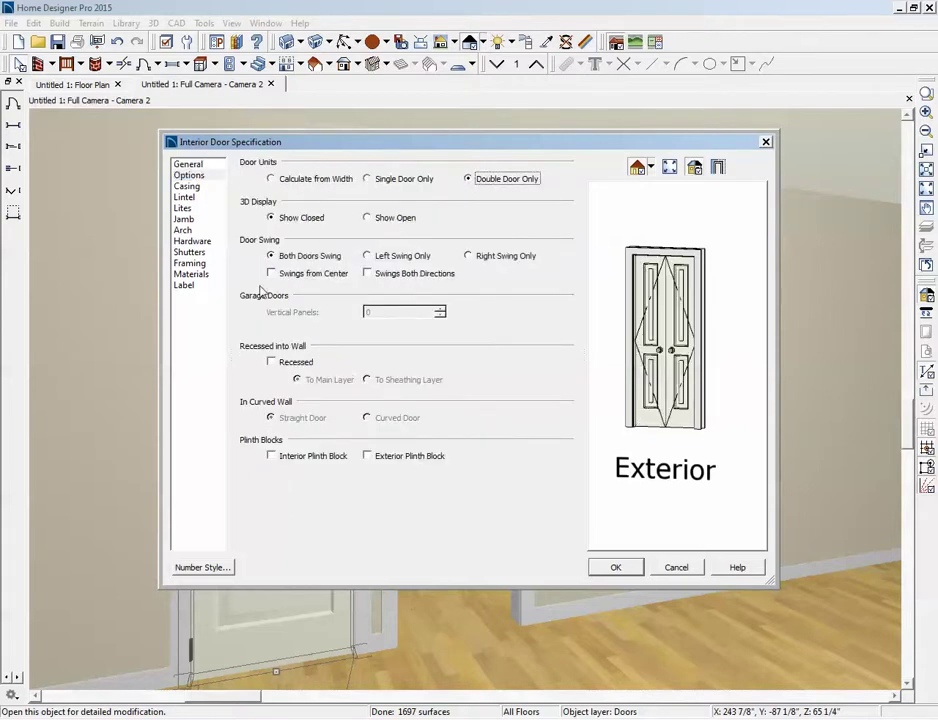
click(188, 164)
double_click(353, 242)
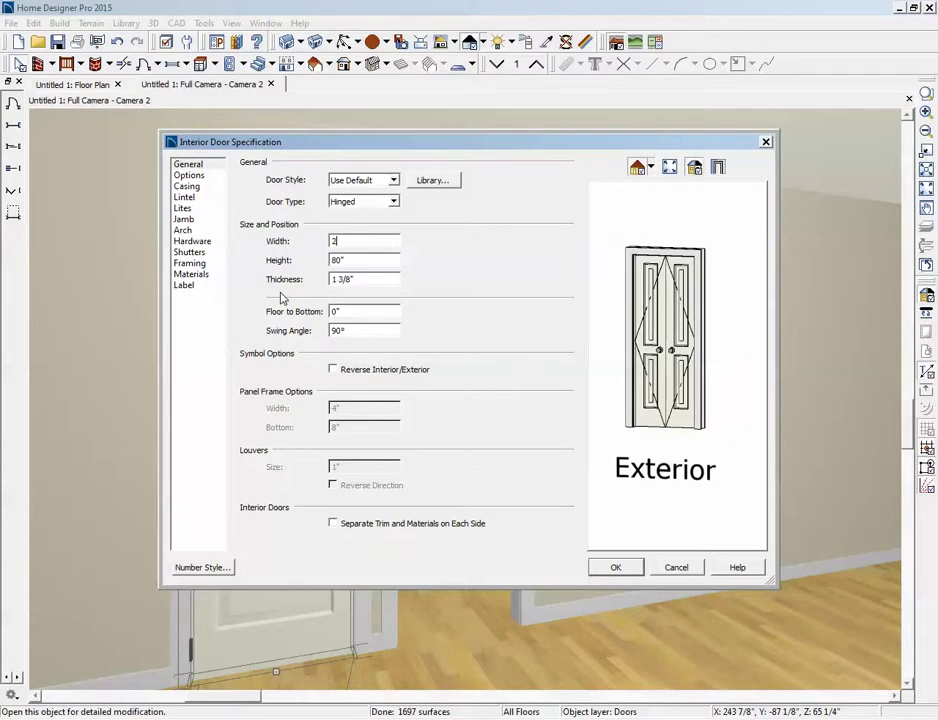
text(28)
click(616, 567)
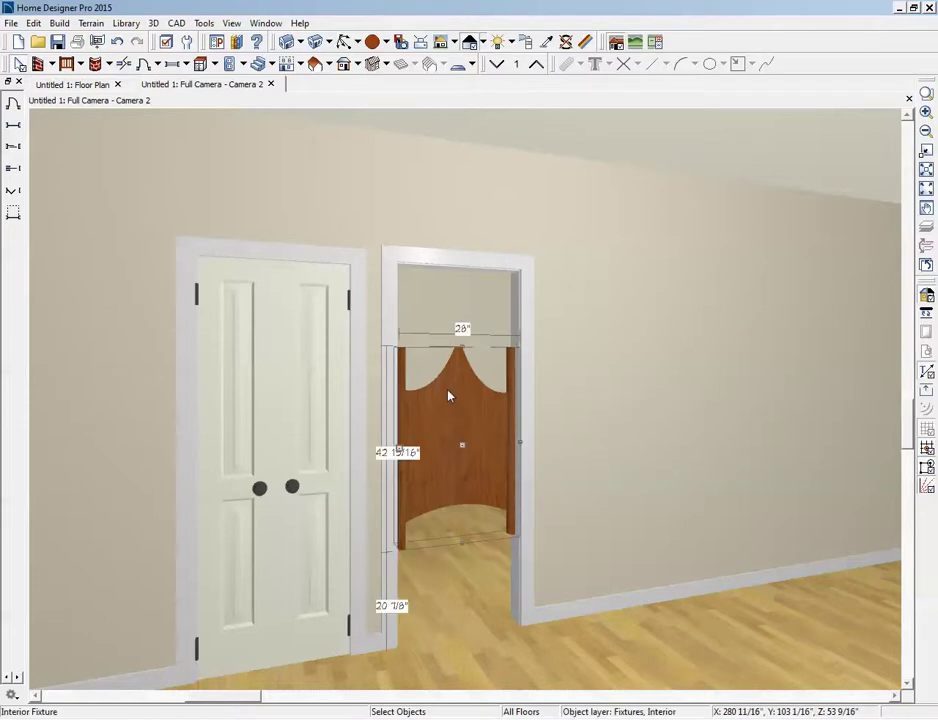
Step: Delete both the saloon door and the 28-inch double door, leaving an empty doorway
click(448, 397)
key(Delete)
click(314, 410)
key(Delete)
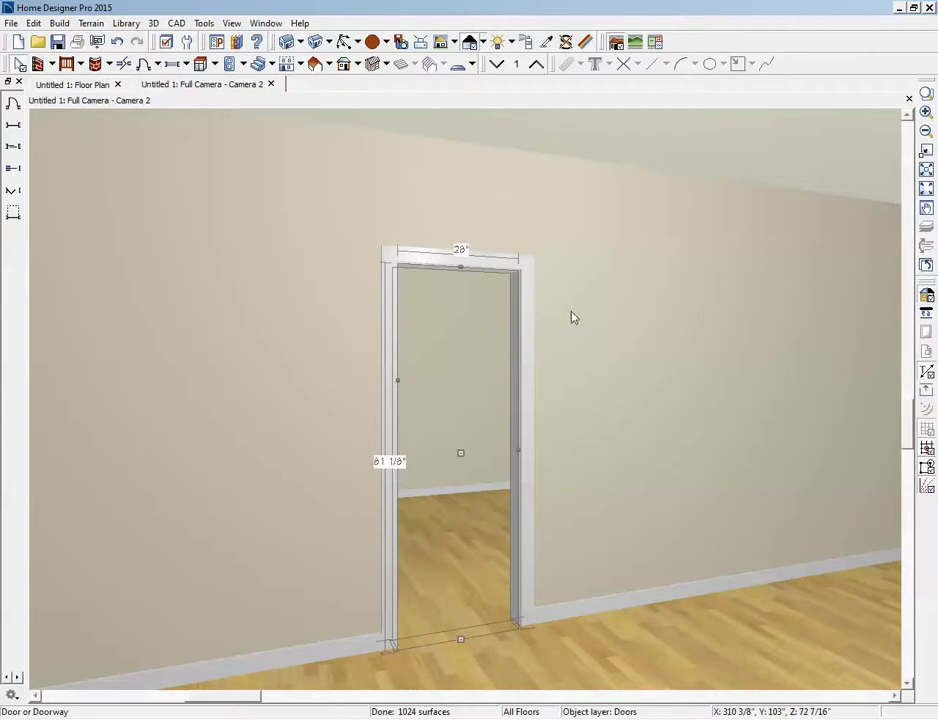
key(alt+Tab)
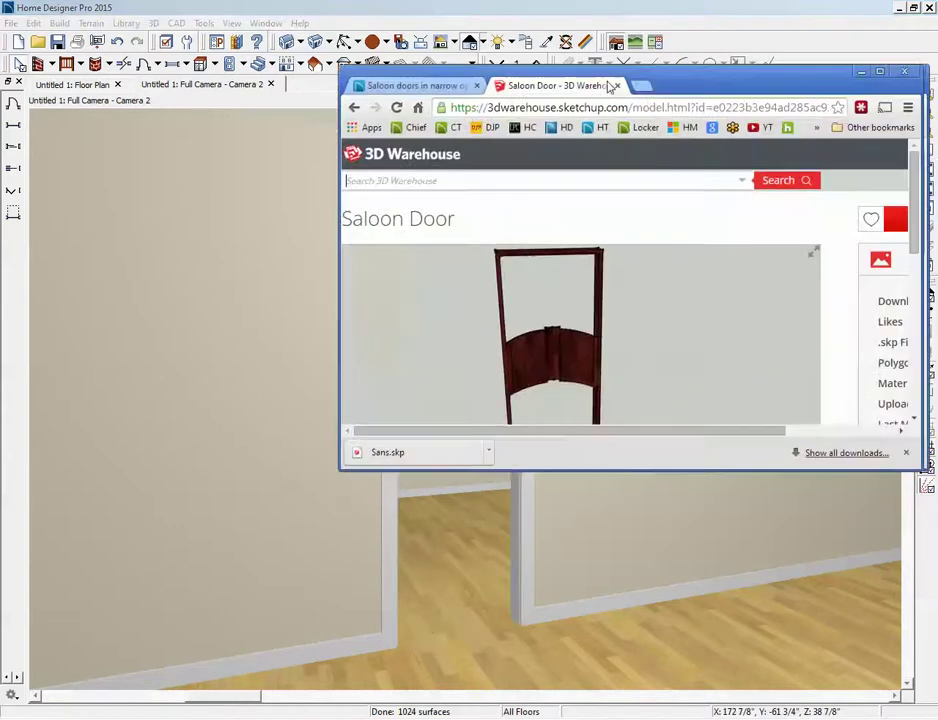
Step: Download the cherry Saloon Door model from 3D Warehouse as a SketchUp 8 Model file
drag(636, 84, 508, 56)
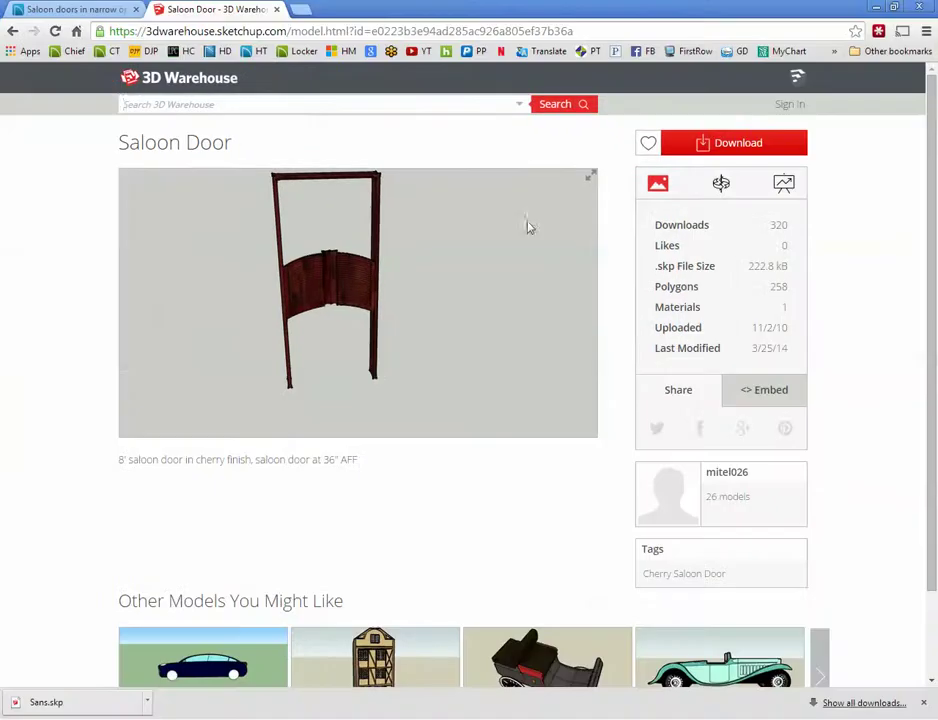
double_click(545, 42)
click(745, 145)
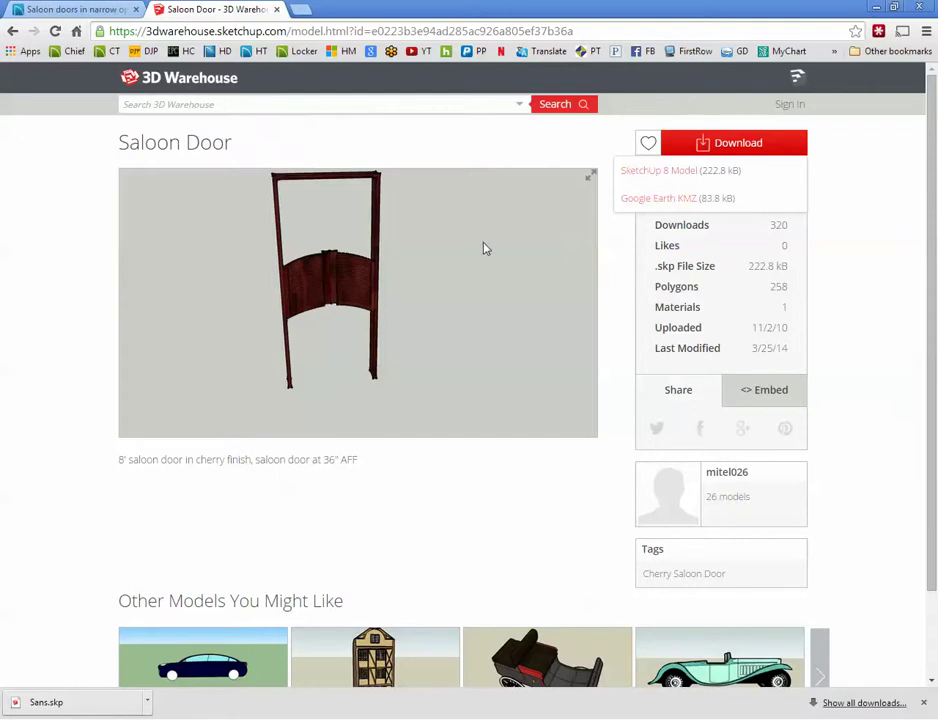
click(645, 172)
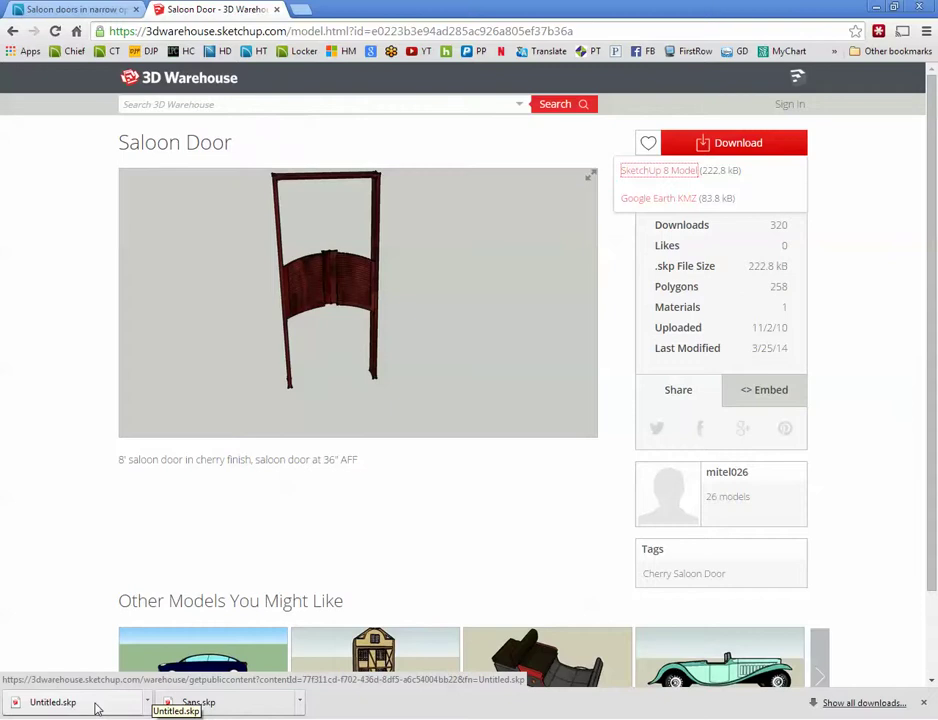
double_click(436, 15)
key(alt+Tab)
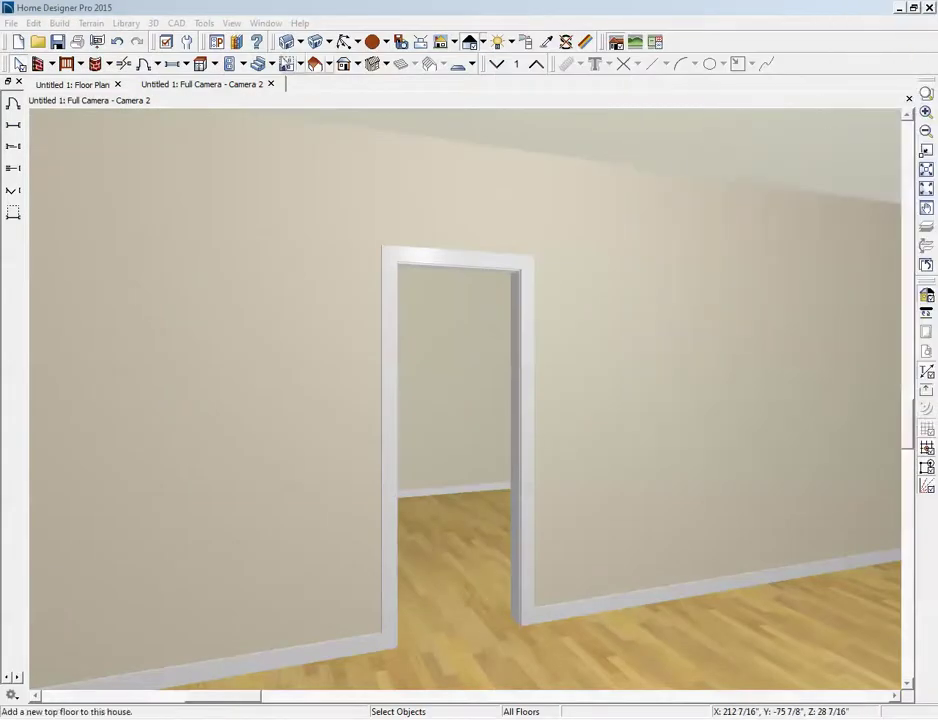
Step: Start Import 3D Symbol (DXF, OBJ, 3DS, STL, SKP, DAE) from the File > Import menu
click(13, 25)
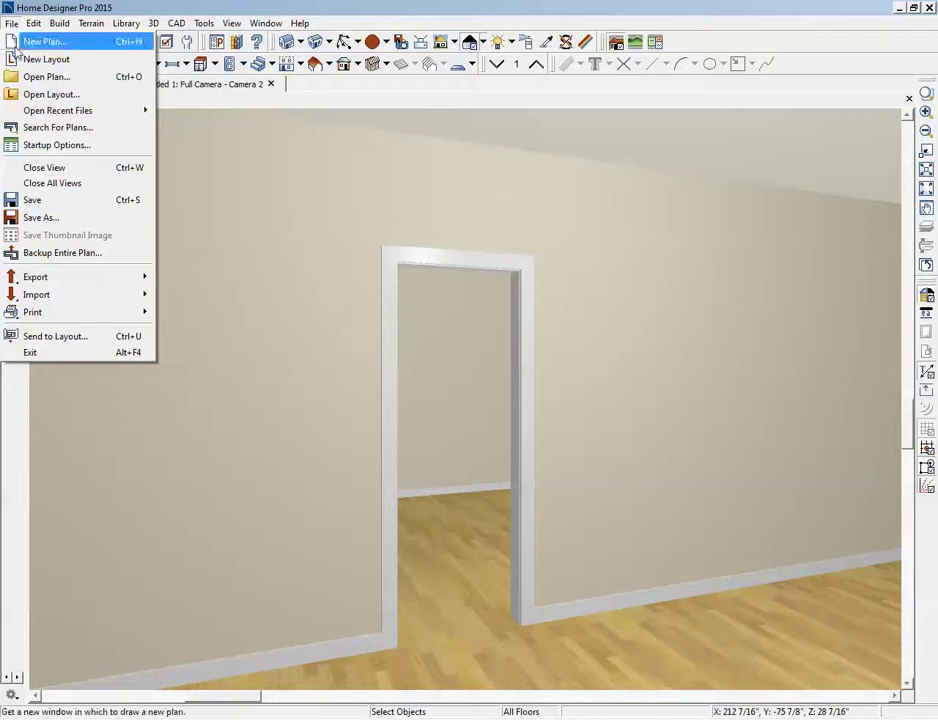
mouse_move(58, 294)
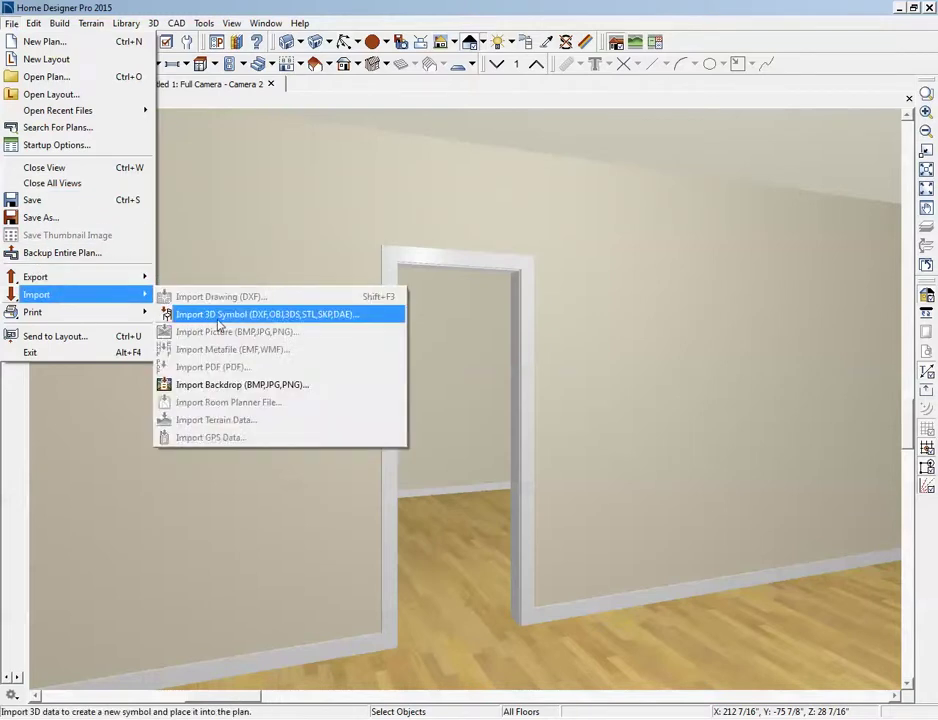
click(339, 318)
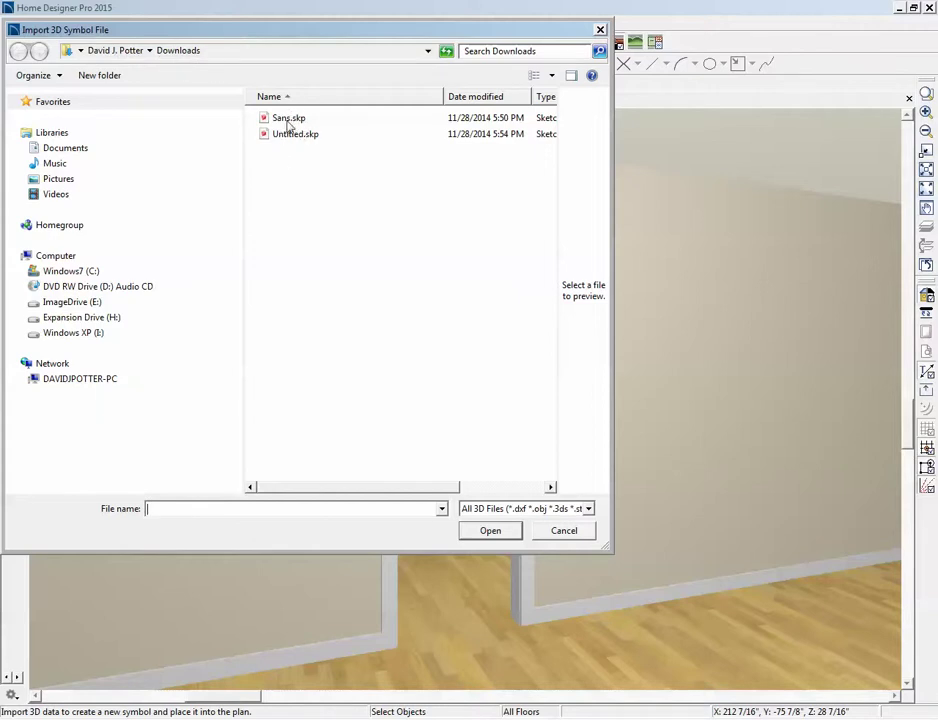
Step: Import Untitled.skp, accept the missing-material warning, and place the saloon door beside the doorway
click(289, 120)
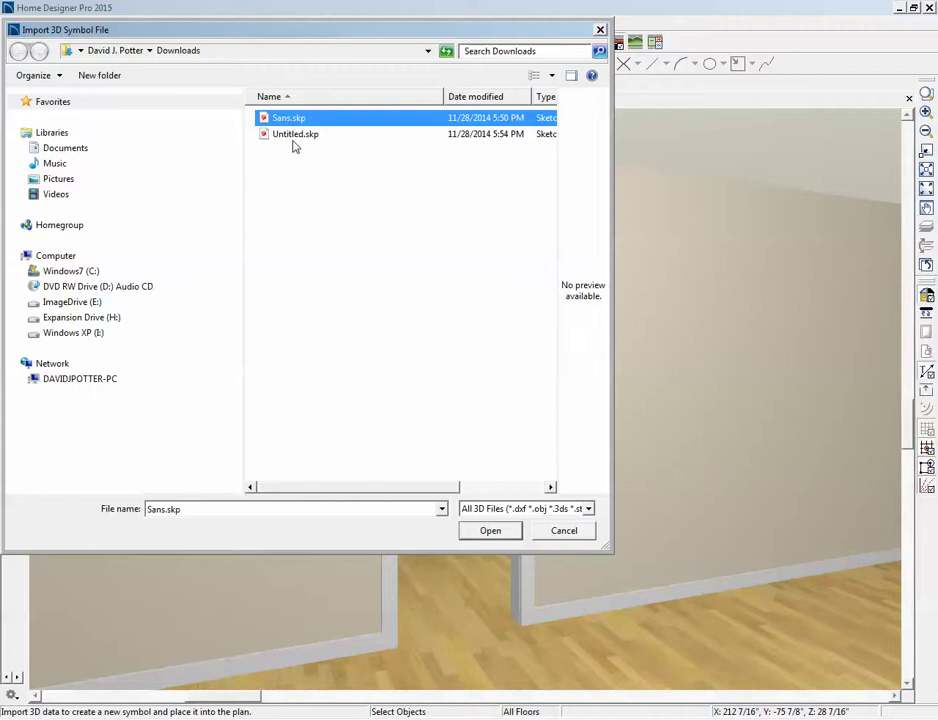
click(295, 135)
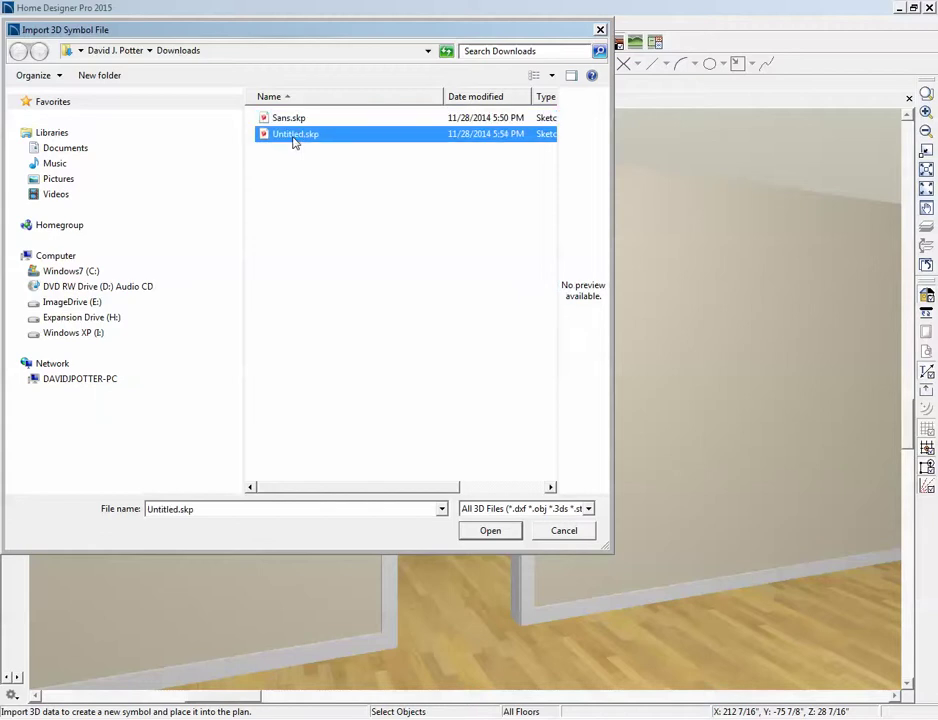
click(511, 531)
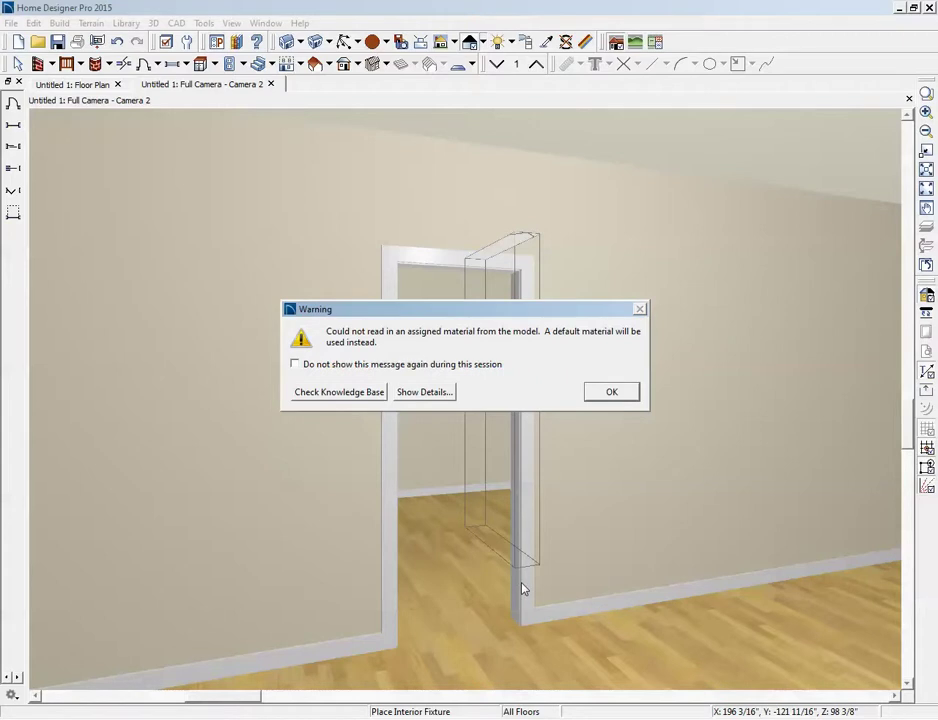
click(613, 394)
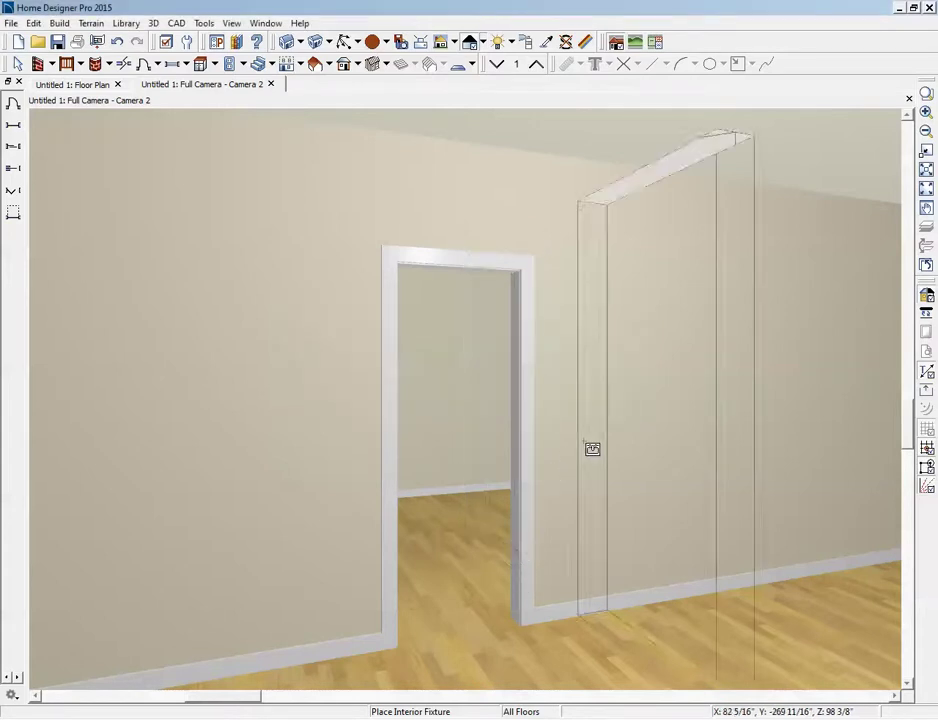
click(617, 552)
key(space)
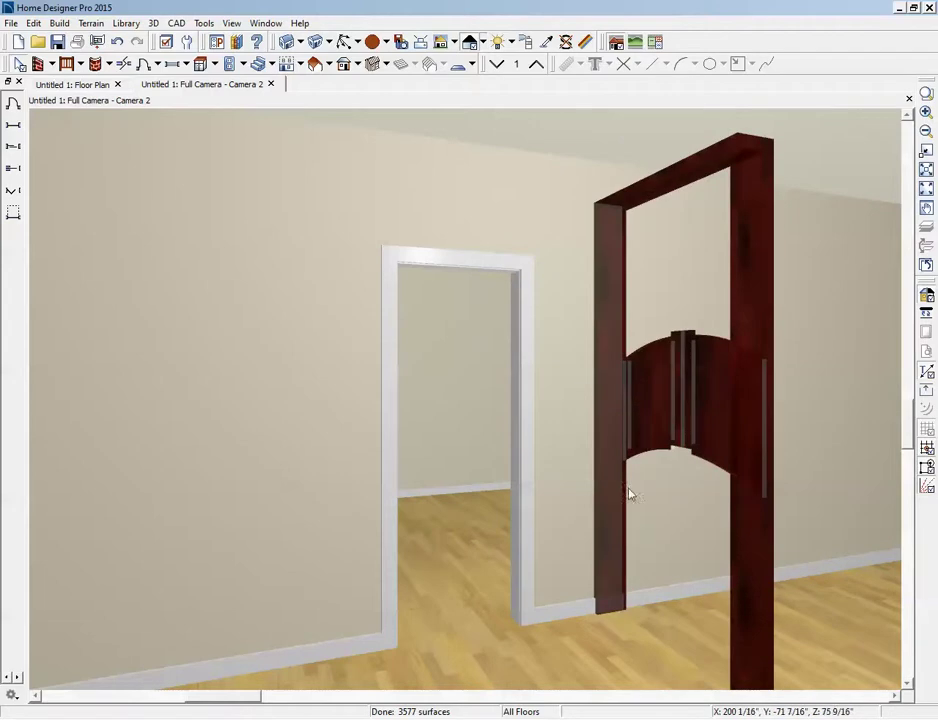
Step: In the floor plan, rotate the saloon-door fixture so it lies parallel to the wall
key(ctrl+Tab)
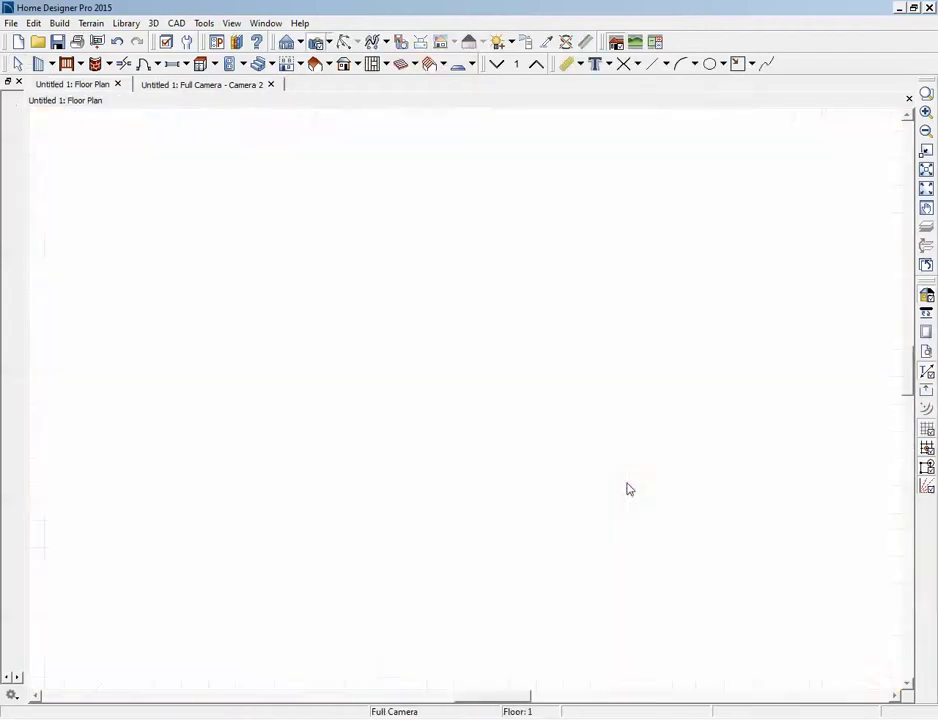
click(453, 482)
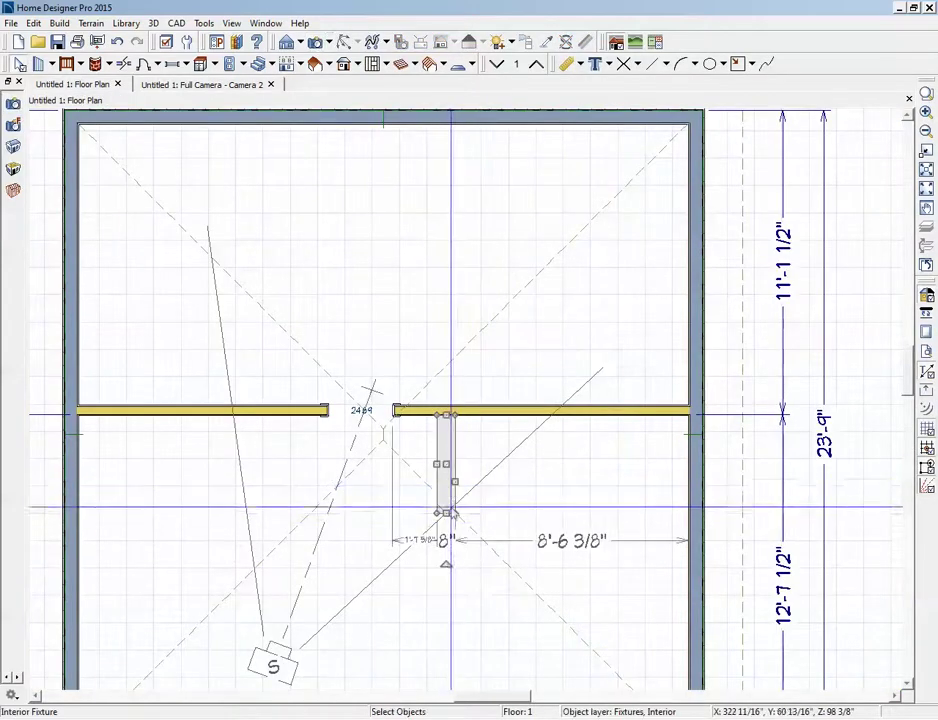
drag(446, 565, 300, 445)
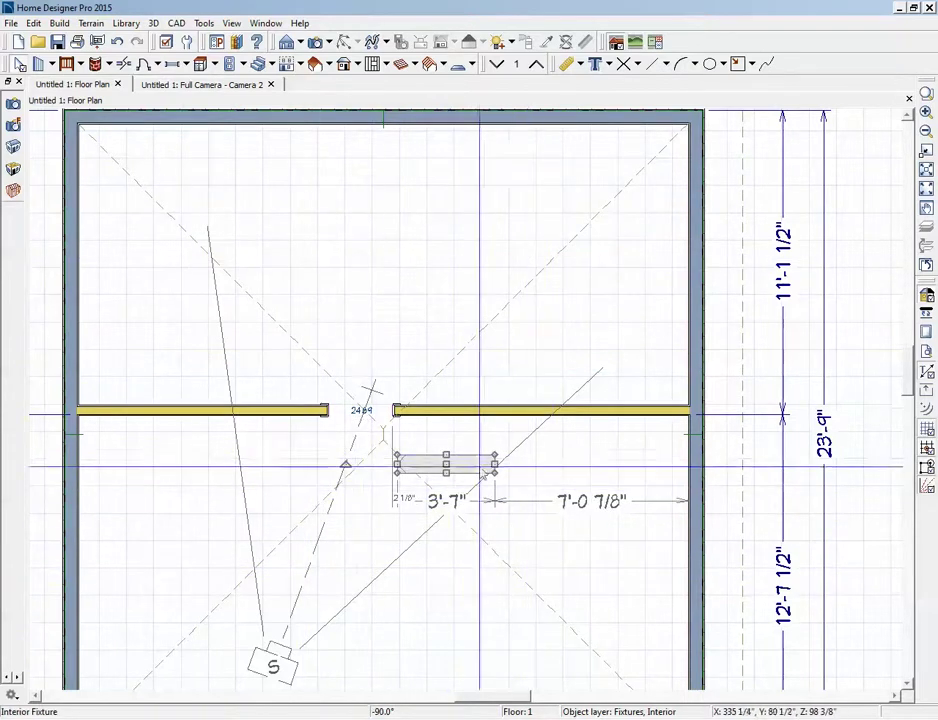
Step: Set the fixture's depth to 28 inches and move it into the wall's doorway gap
double_click(488, 464)
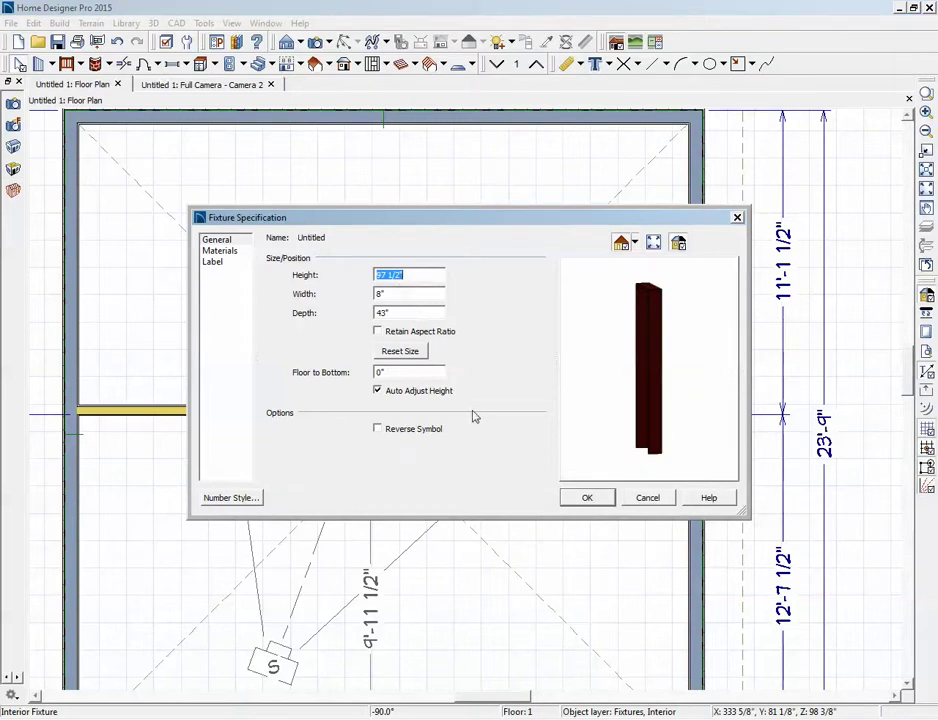
drag(512, 222, 519, 528)
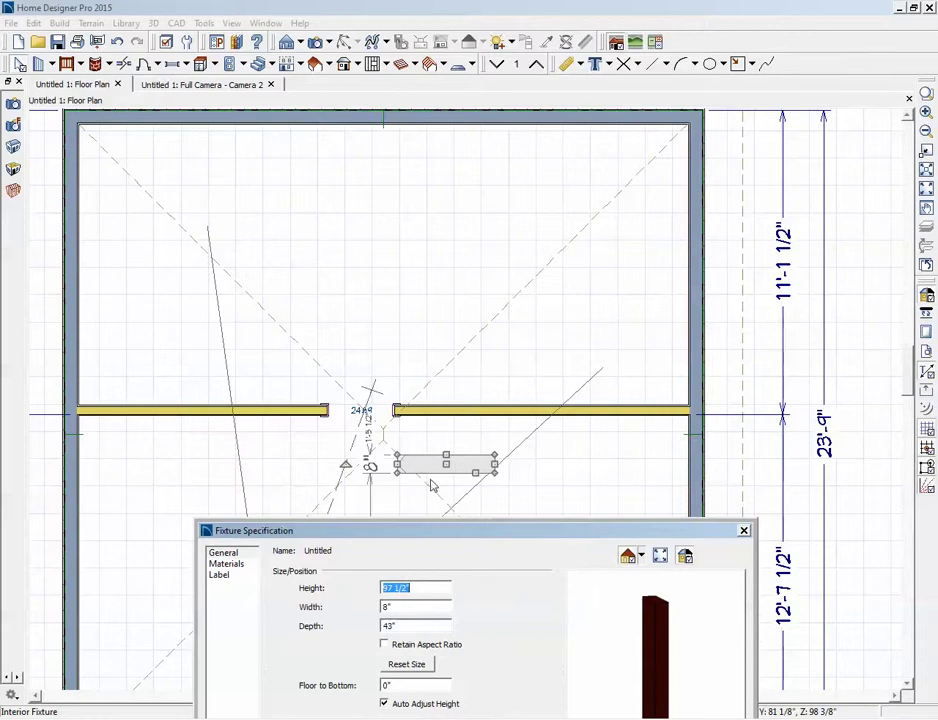
double_click(413, 625)
text(28)
drag(499, 537, 555, 264)
click(649, 538)
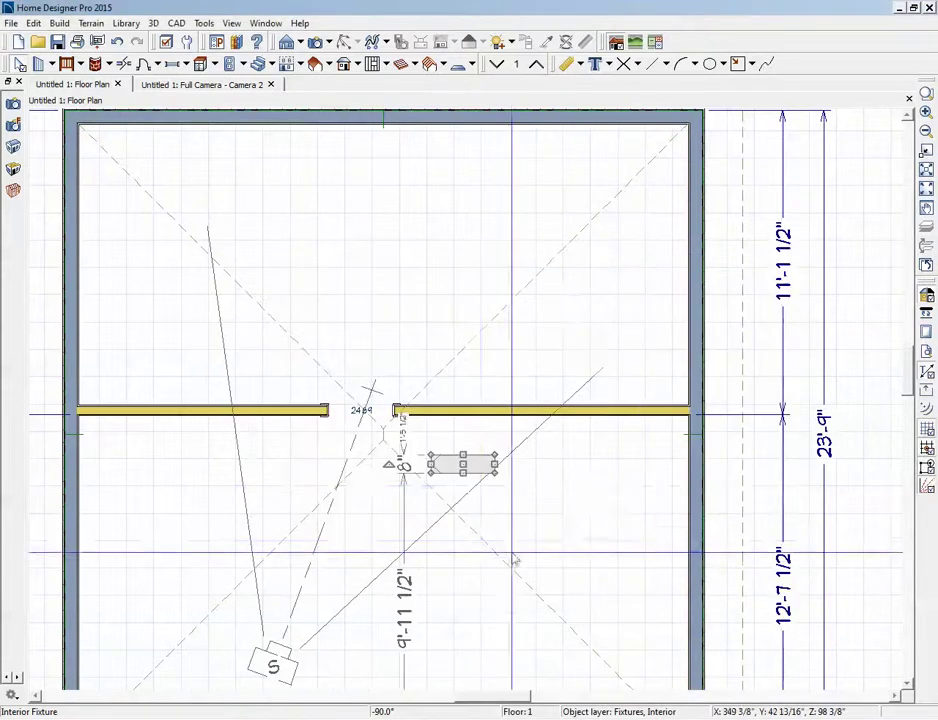
click(468, 473)
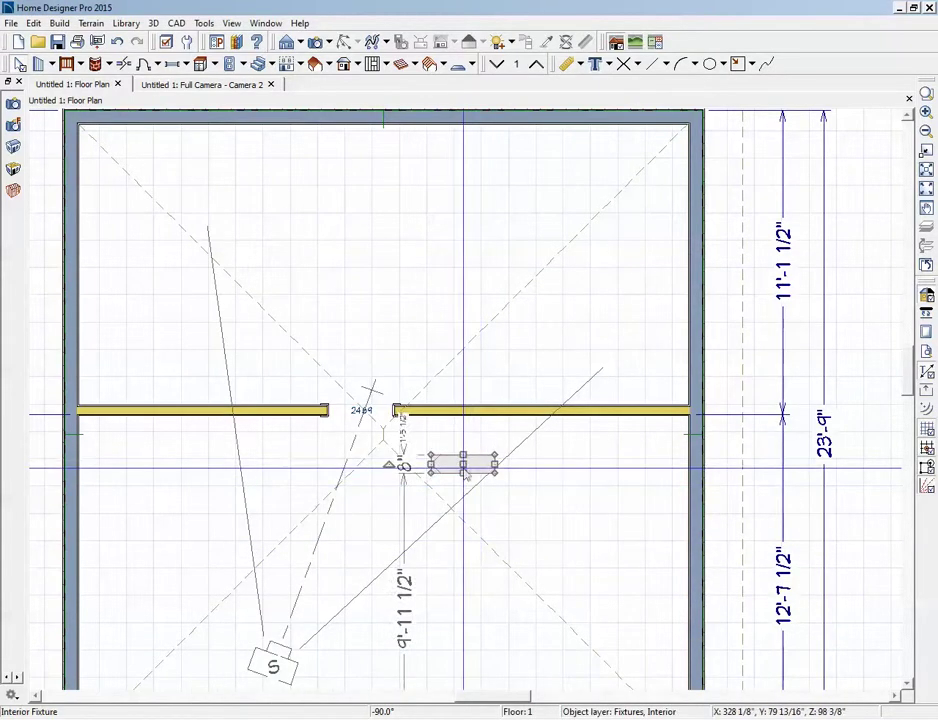
drag(465, 473, 362, 411)
key(ctrl+Tab)
click(455, 389)
drag(459, 188, 459, 258)
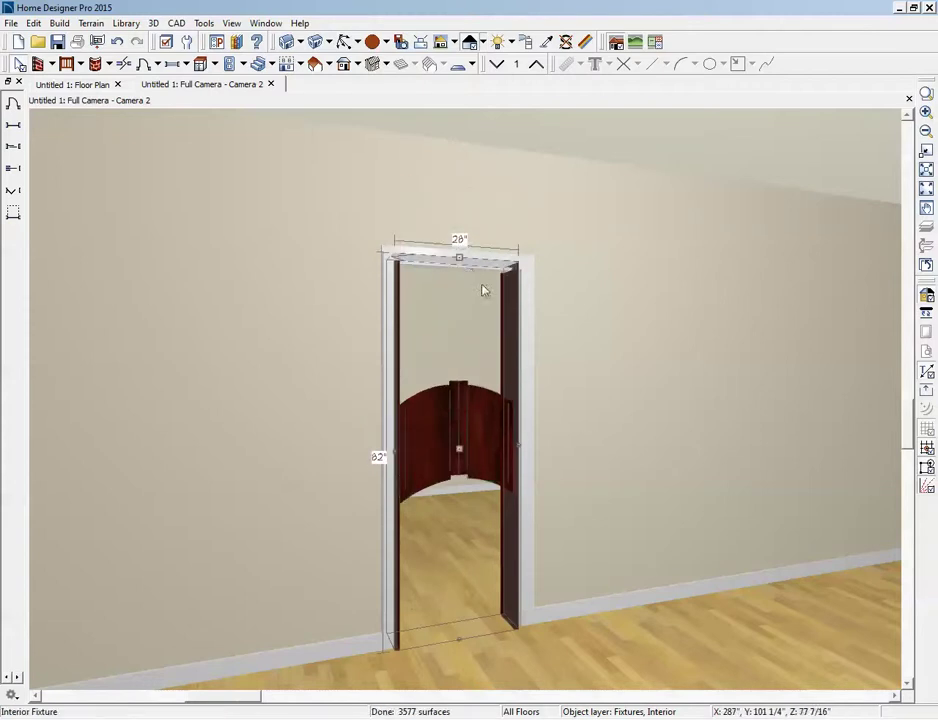
key(Escape)
click(438, 465)
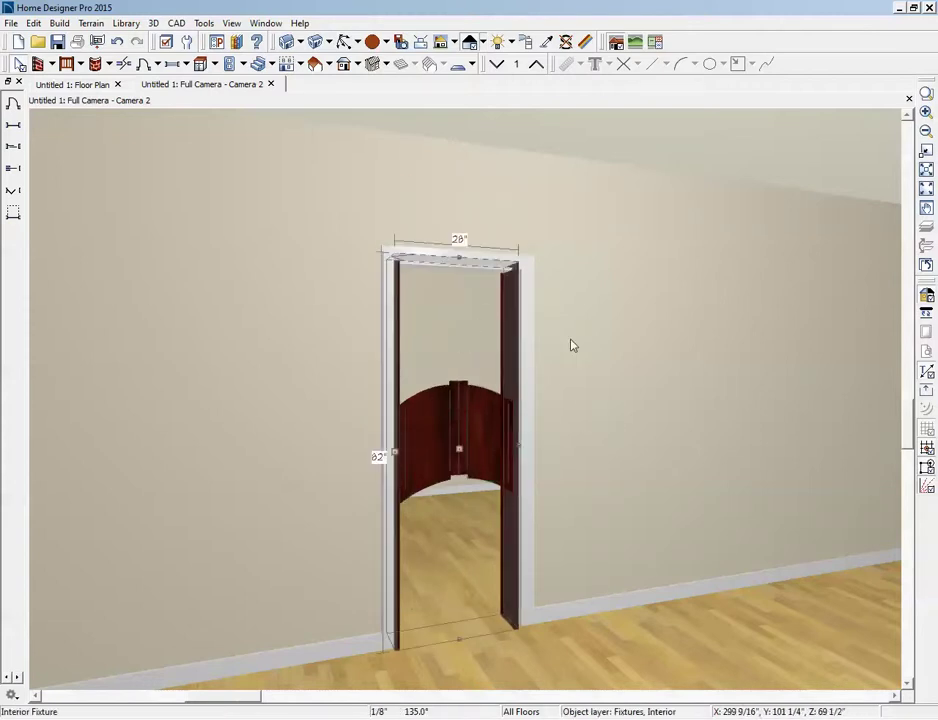
click(537, 307)
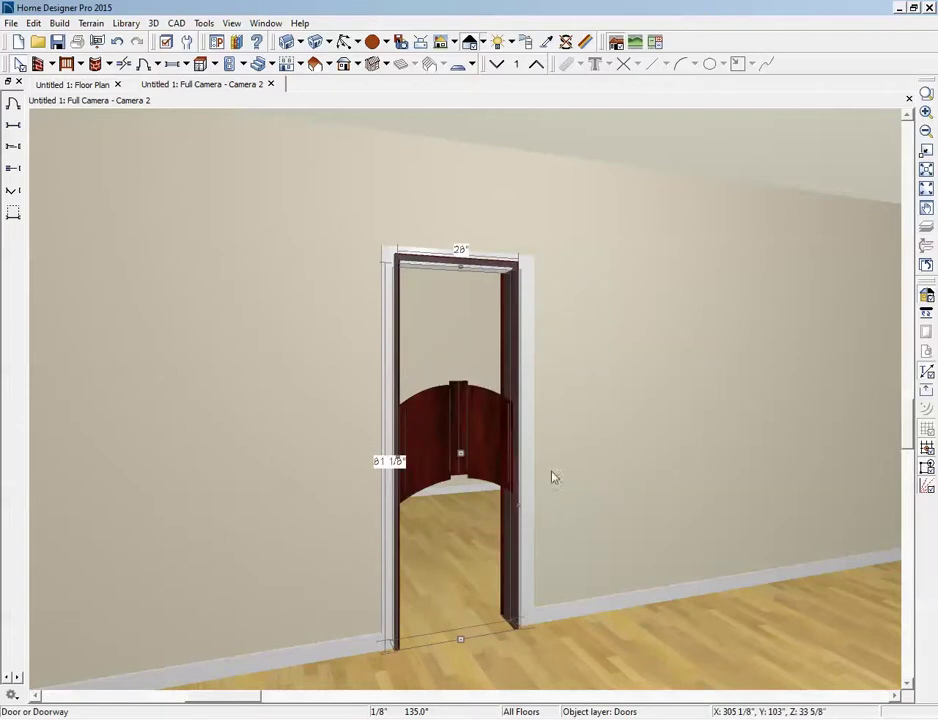
click(376, 280)
click(390, 272)
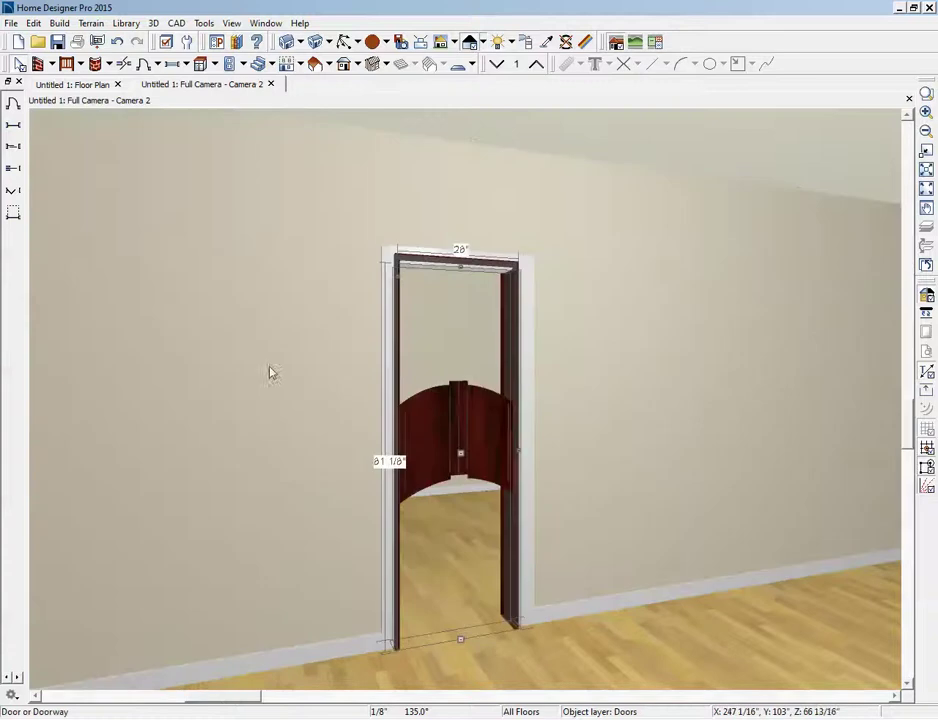
Step: Turn off Use Interior Casing for the 28-inch doorway
double_click(387, 474)
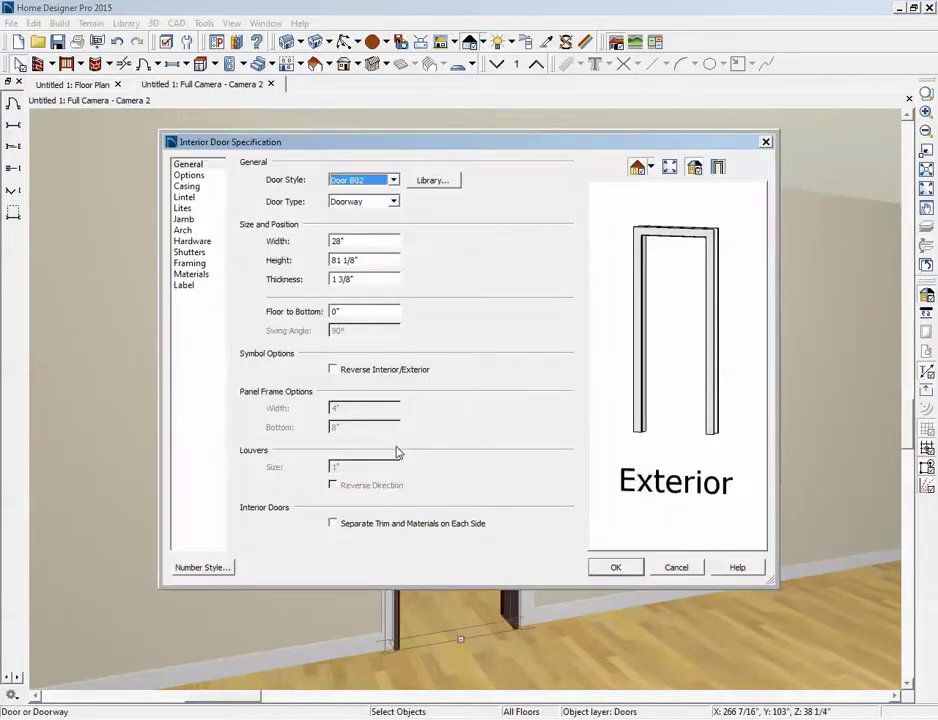
click(187, 186)
click(244, 163)
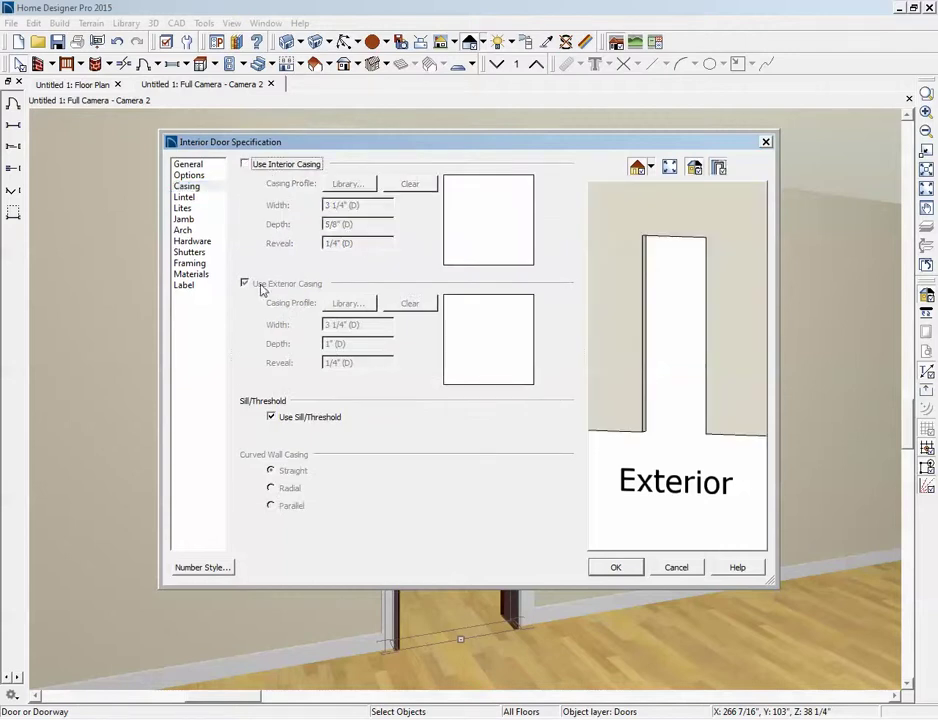
click(616, 567)
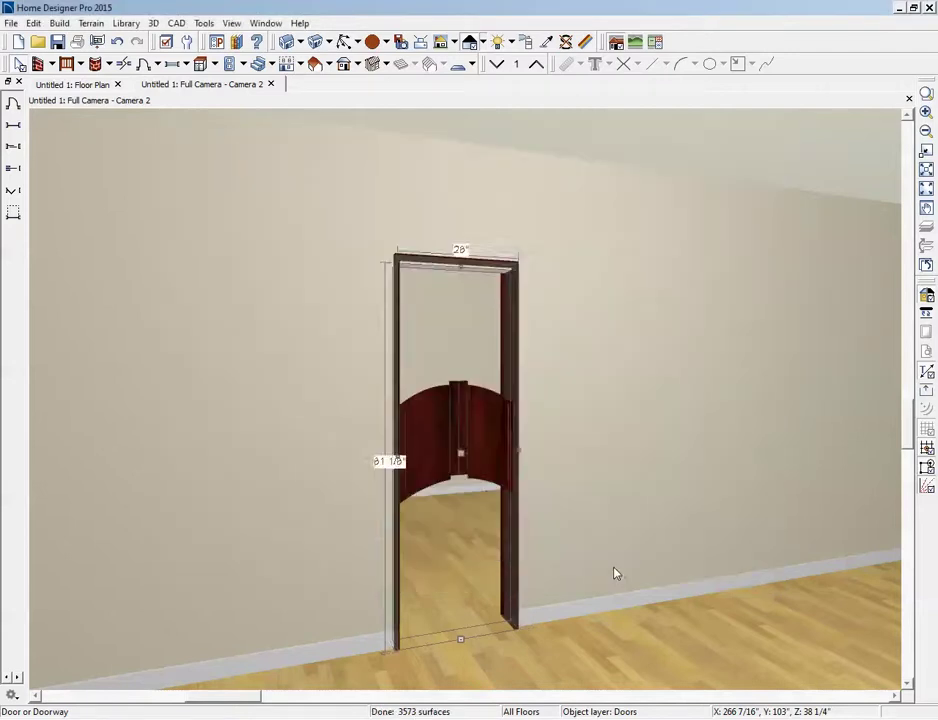
Step: Lower the doorway's top edge slightly by dragging its height handle
click(475, 261)
drag(475, 261, 466, 258)
click(521, 300)
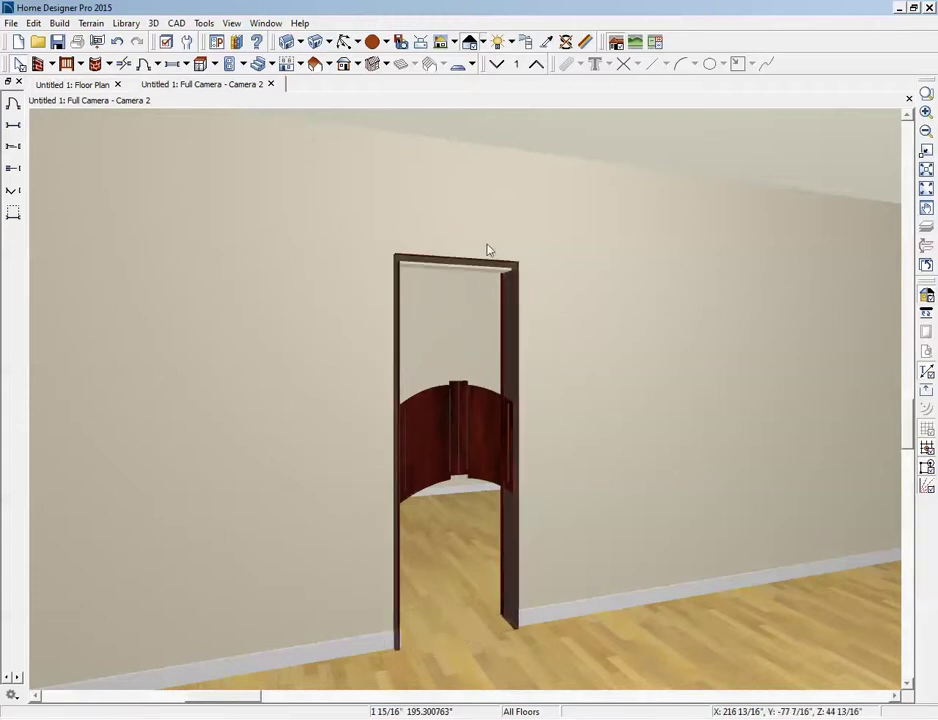
Step: Delete the cherry saloon-door fixture and import Sans.skp, renaming its clashing texture
click(435, 452)
key(Delete)
key(ctrl+Tab)
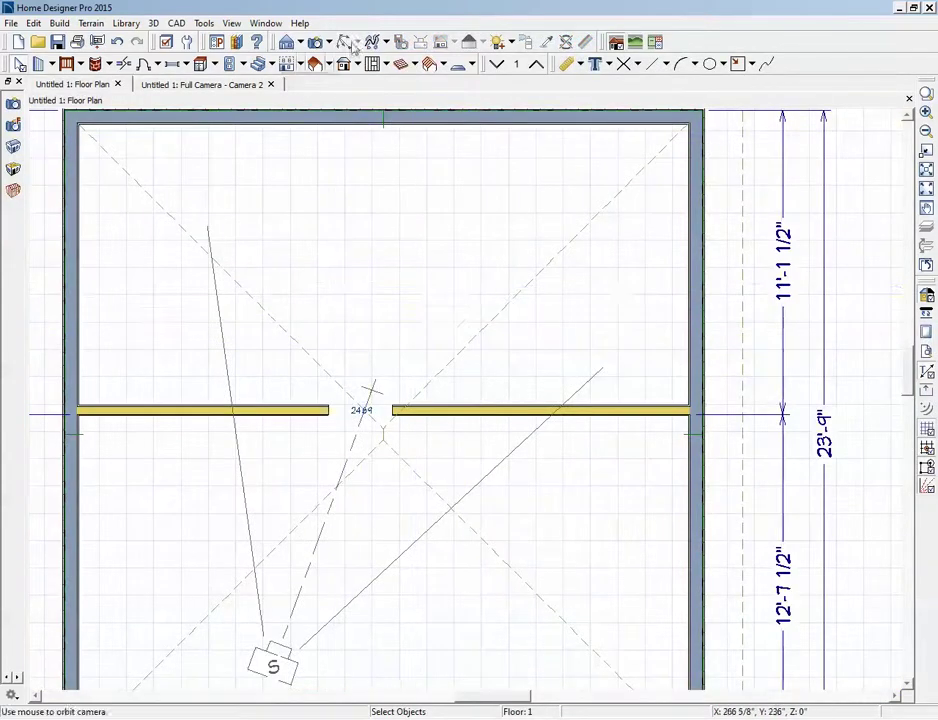
click(11, 22)
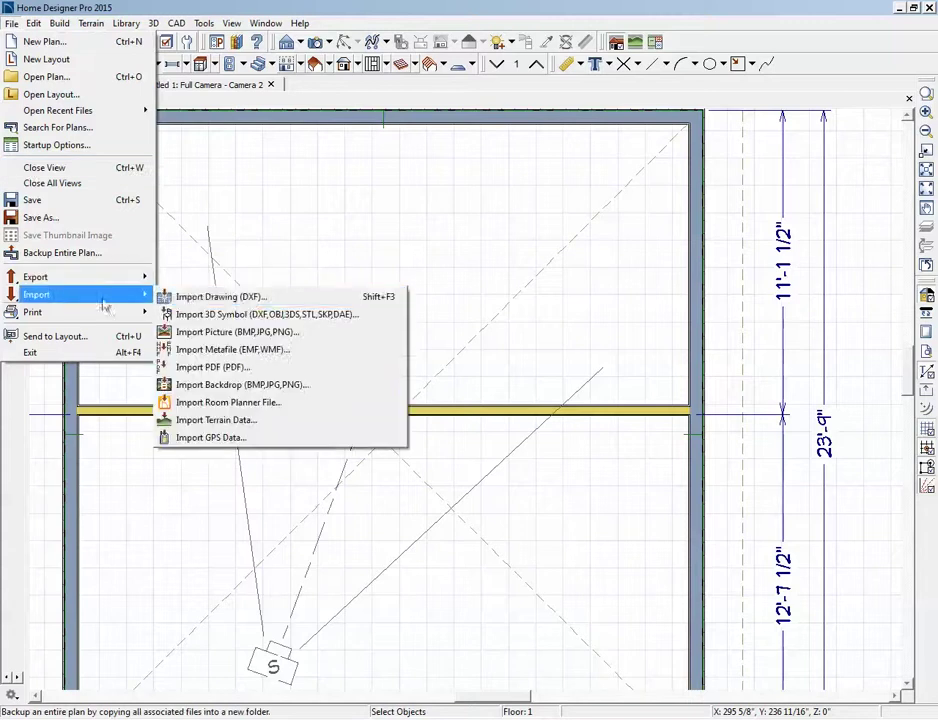
click(283, 316)
click(286, 120)
click(492, 530)
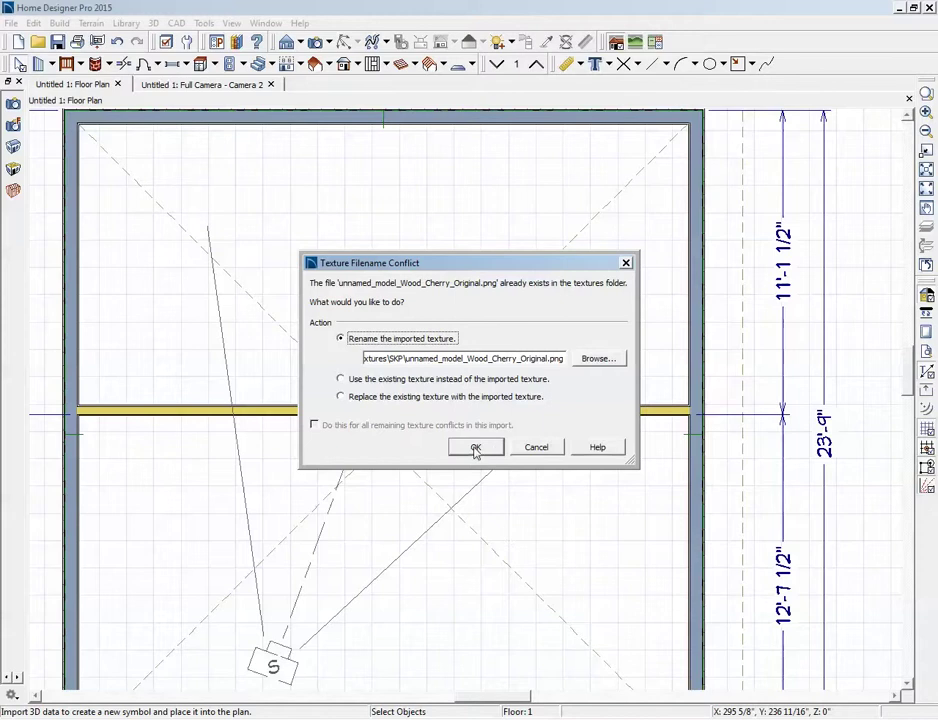
click(476, 448)
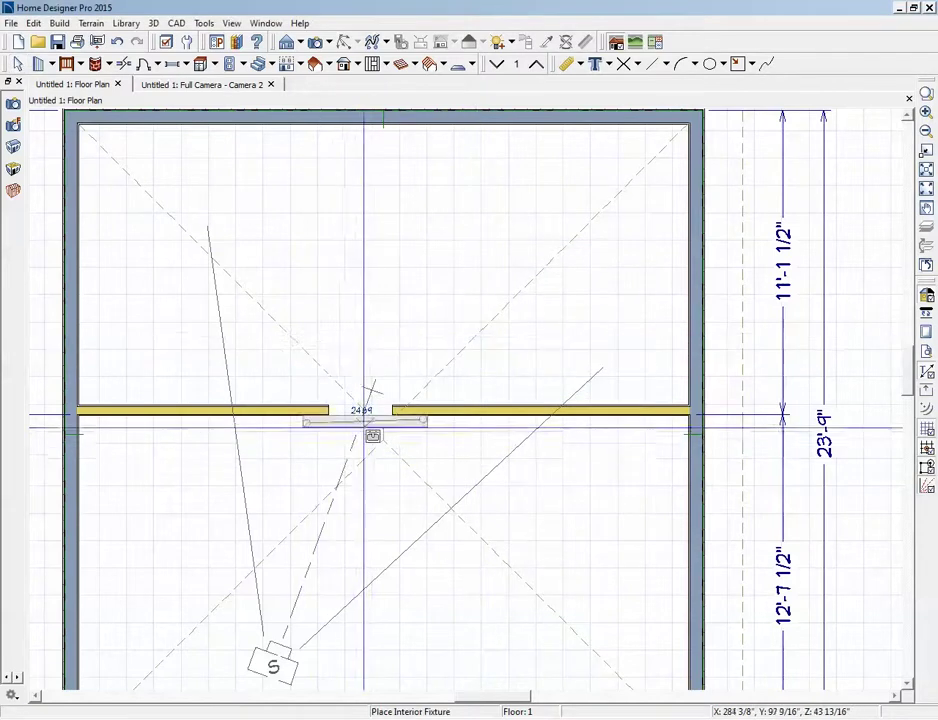
Step: Place the imported saloon doors, trim both sides to the 2'-4" opening, and move them into the wall
click(372, 433)
scroll(355, 412, up, 4)
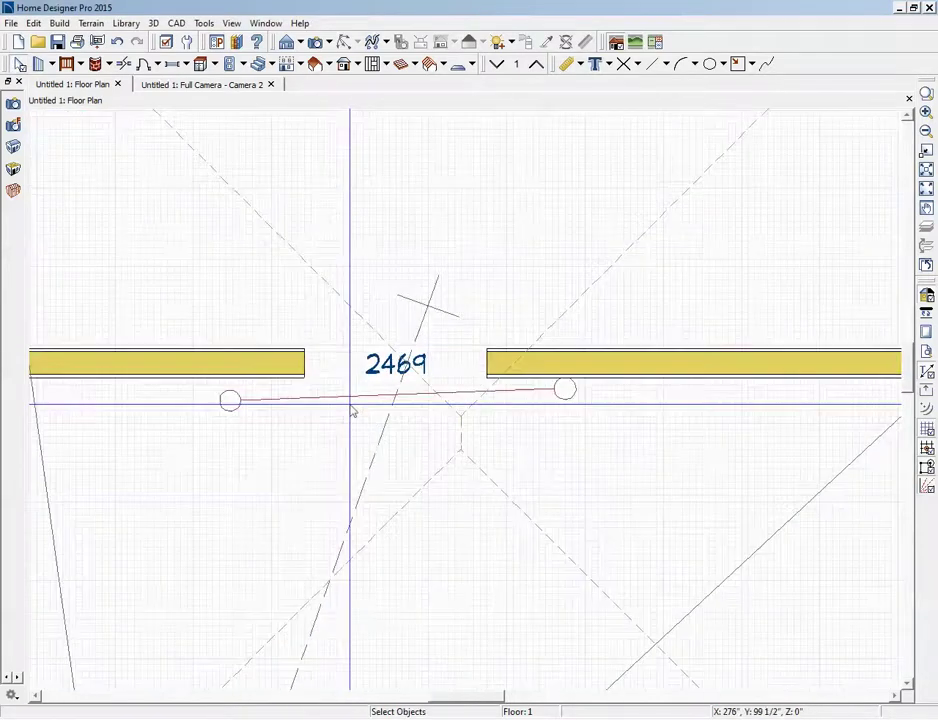
scroll(295, 408, up, 1)
click(251, 398)
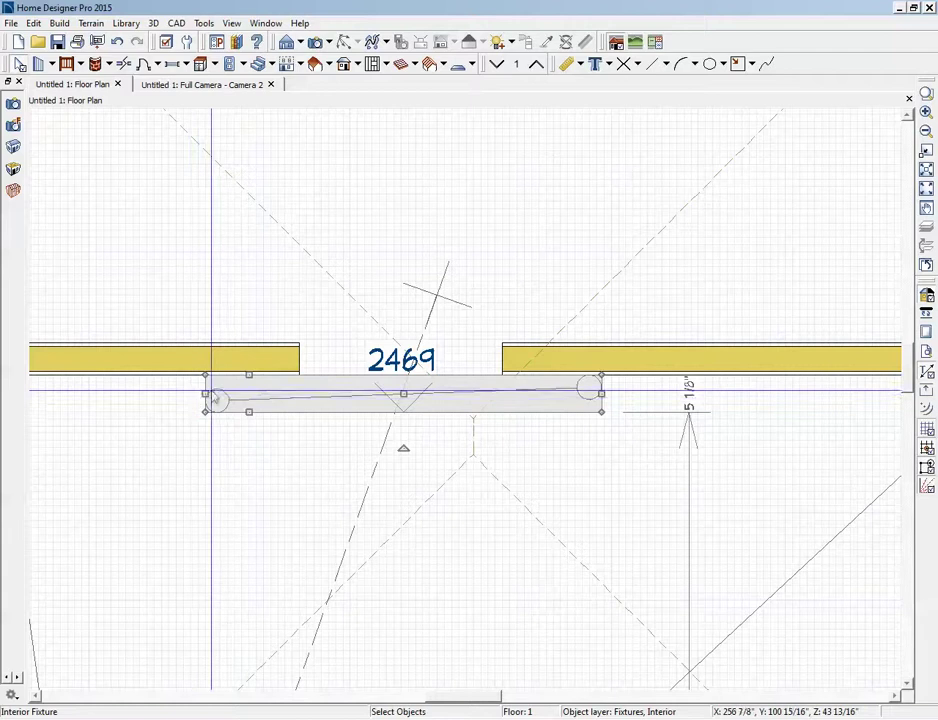
drag(205, 394, 297, 343)
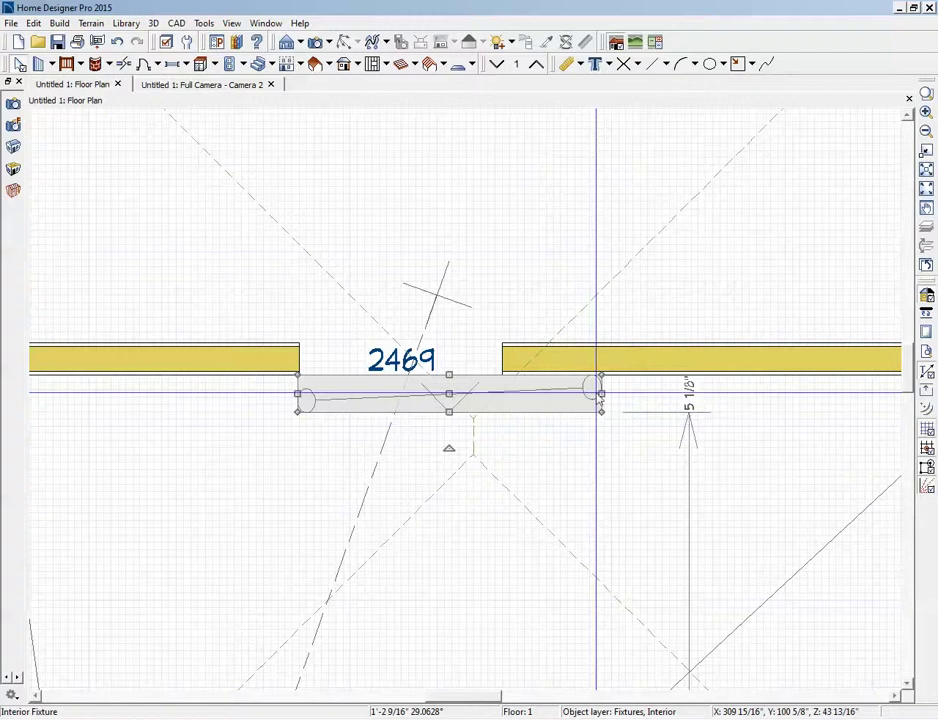
drag(601, 393, 501, 322)
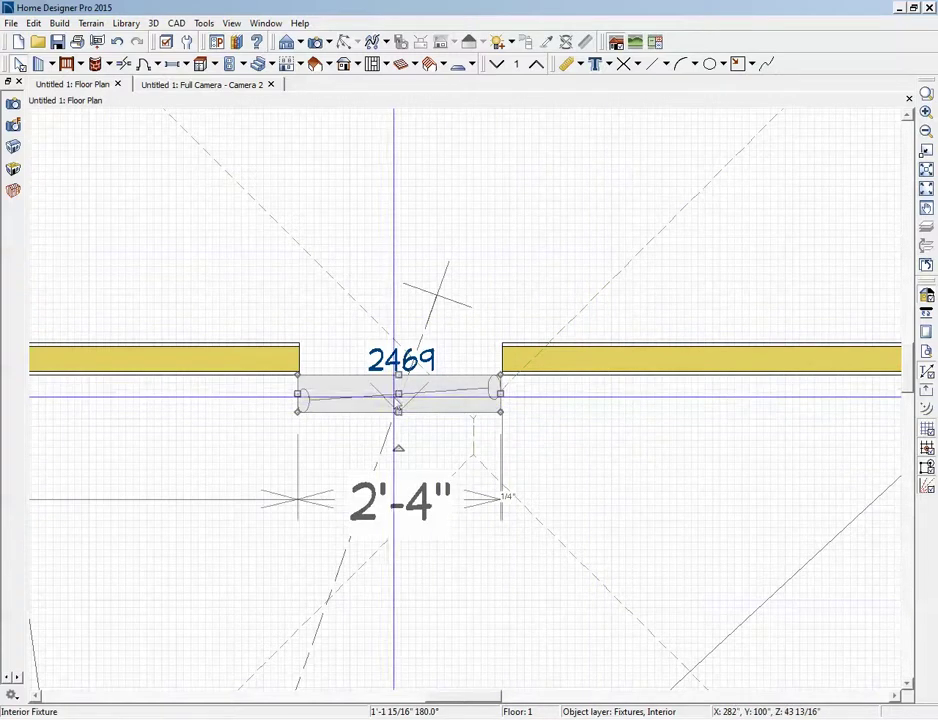
drag(398, 393, 399, 360)
Step: Raise the wooden saloon doors off the floor in the 3D camera view
key(ctrl+Tab)
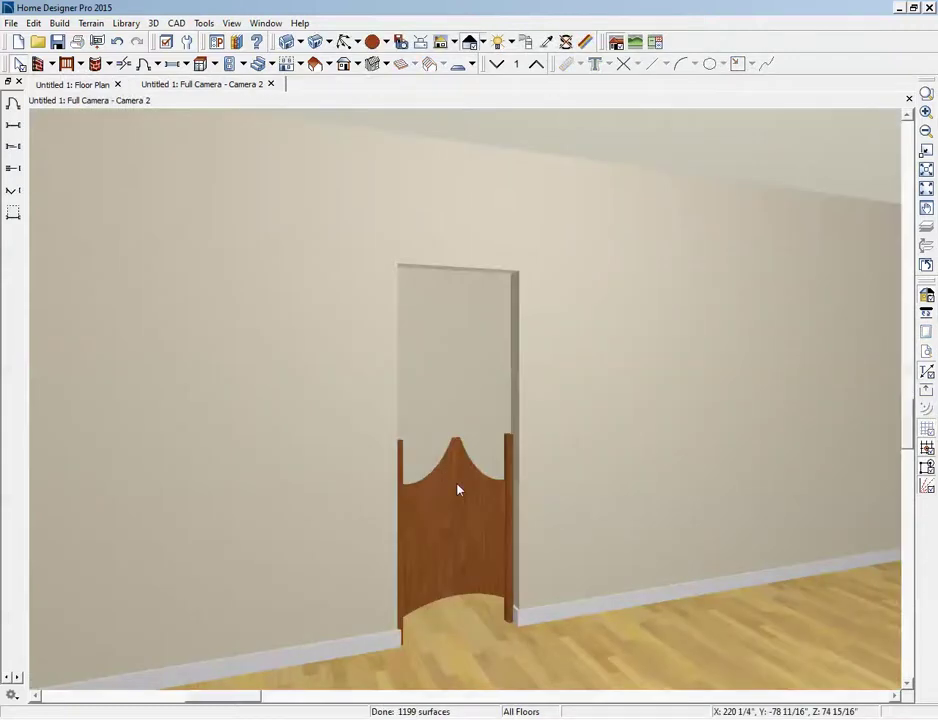
click(458, 489)
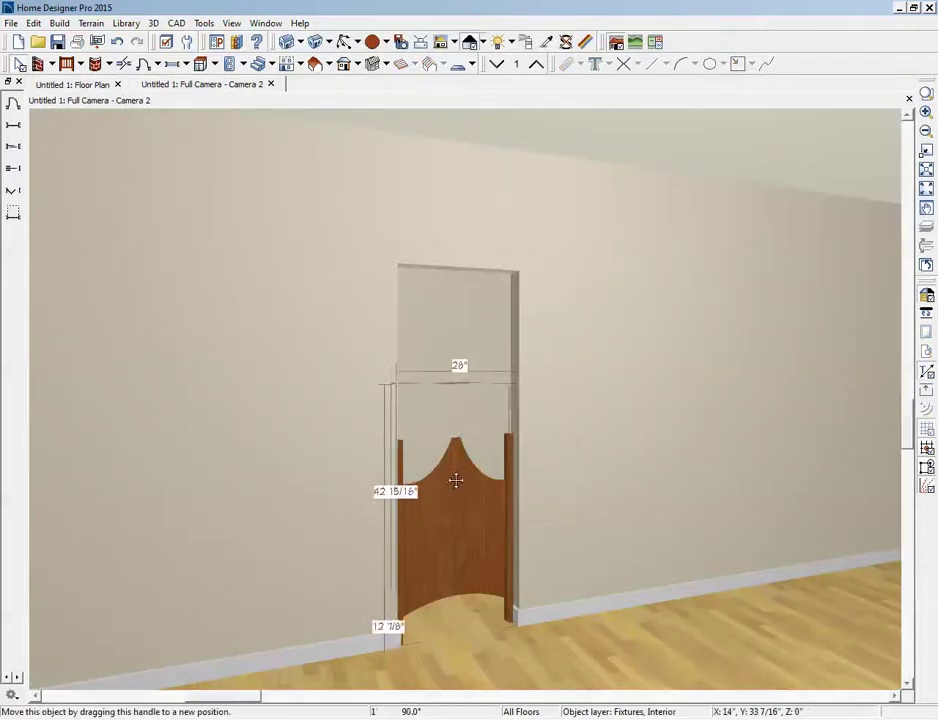
key(Escape)
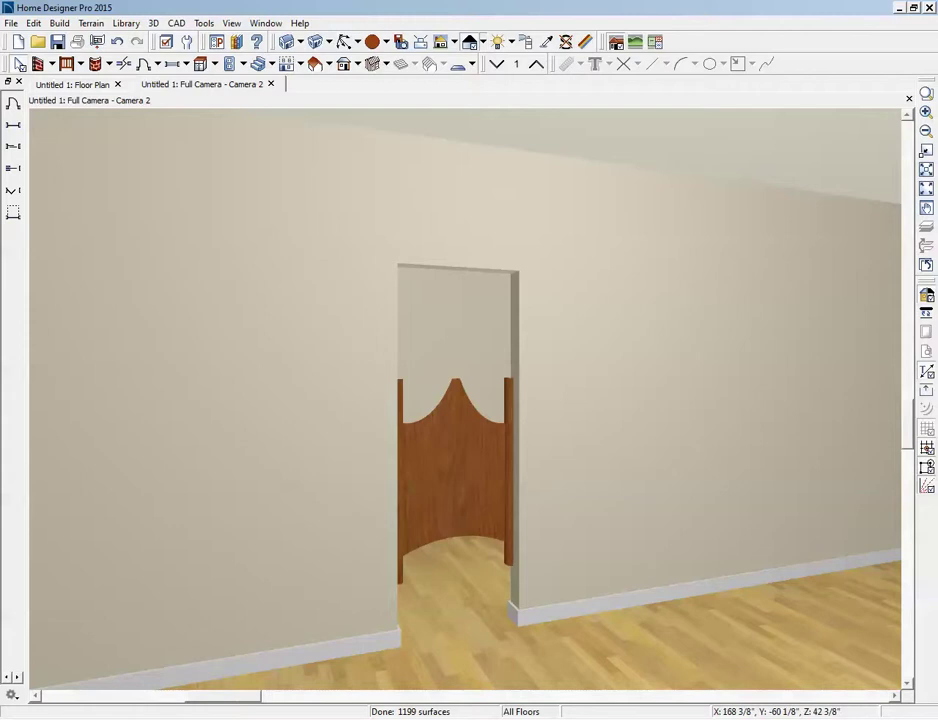
key(alt+Tab)
drag(714, 152, 514, 70)
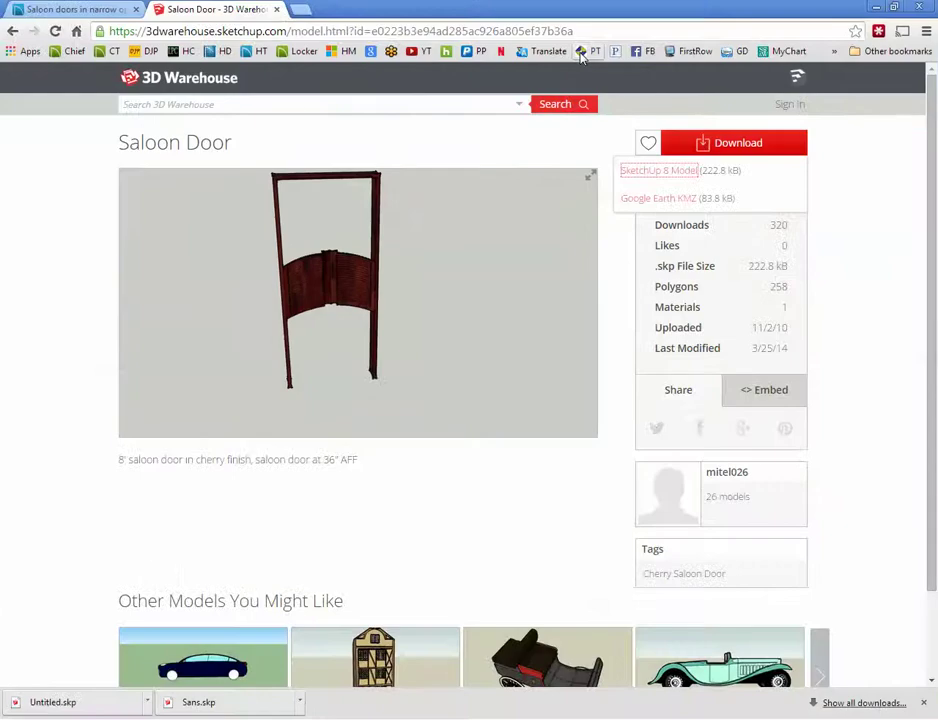
Step: Compare the Porte de Saloon and Saloon Door model pages in 3D Warehouse search results, then hide the browser
double_click(425, 50)
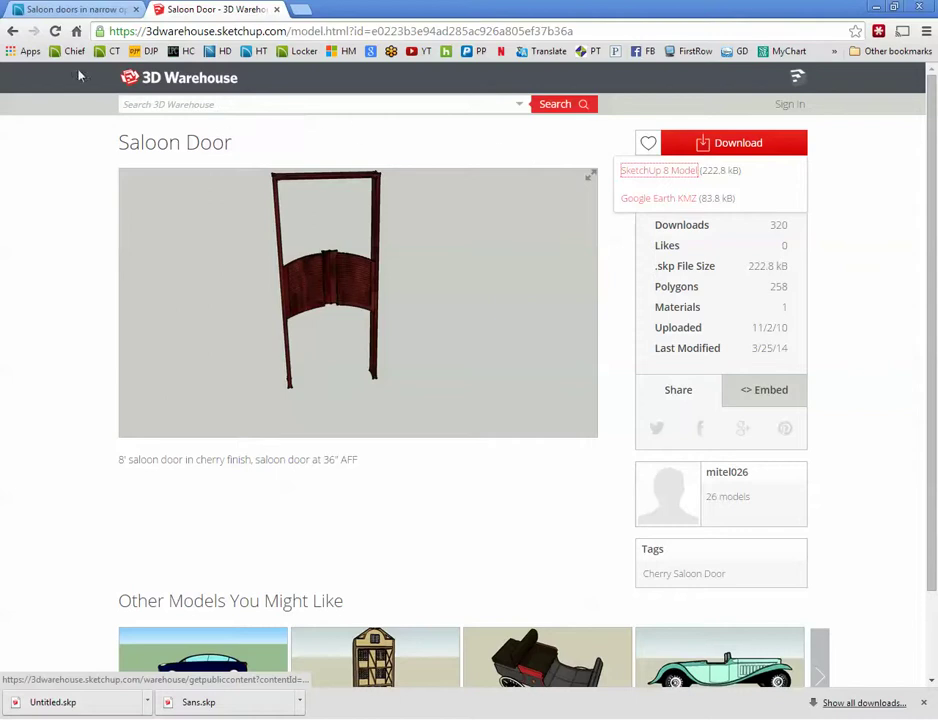
click(12, 31)
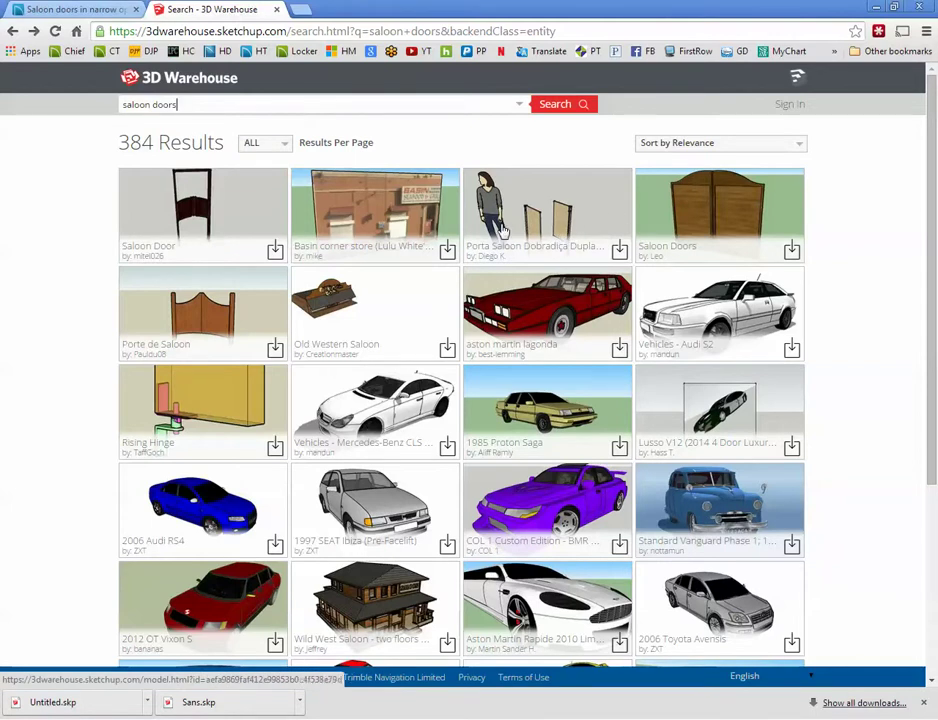
click(203, 326)
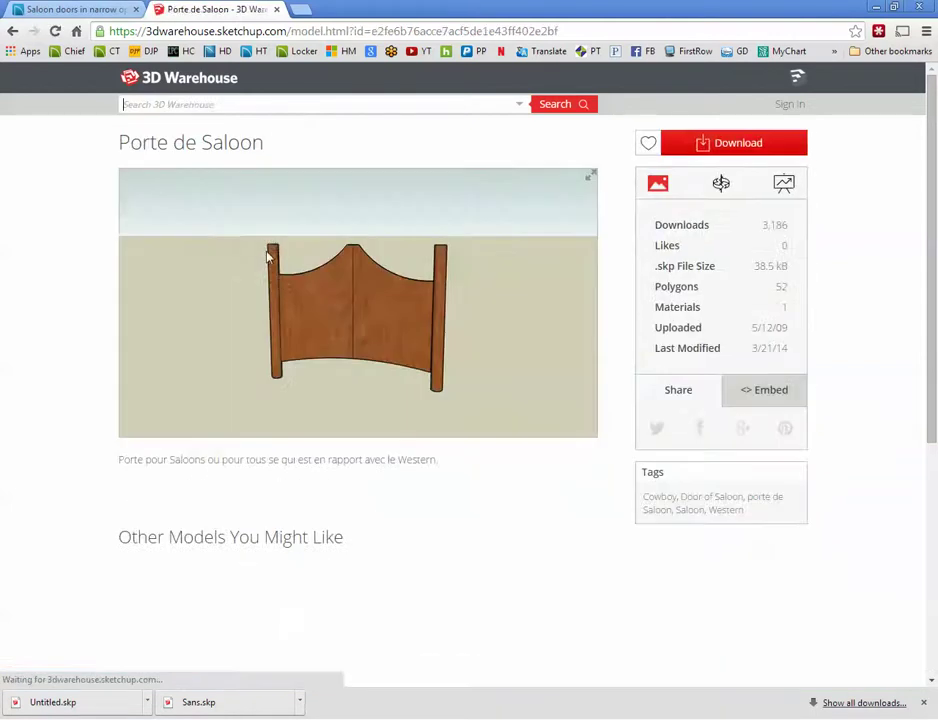
click(12, 31)
click(195, 218)
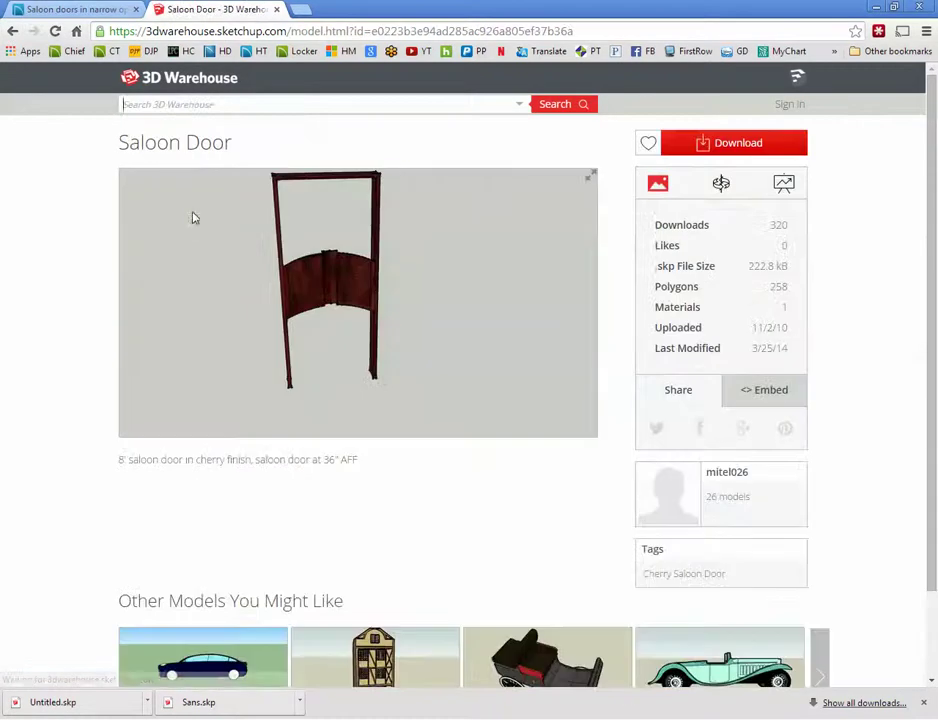
click(12, 31)
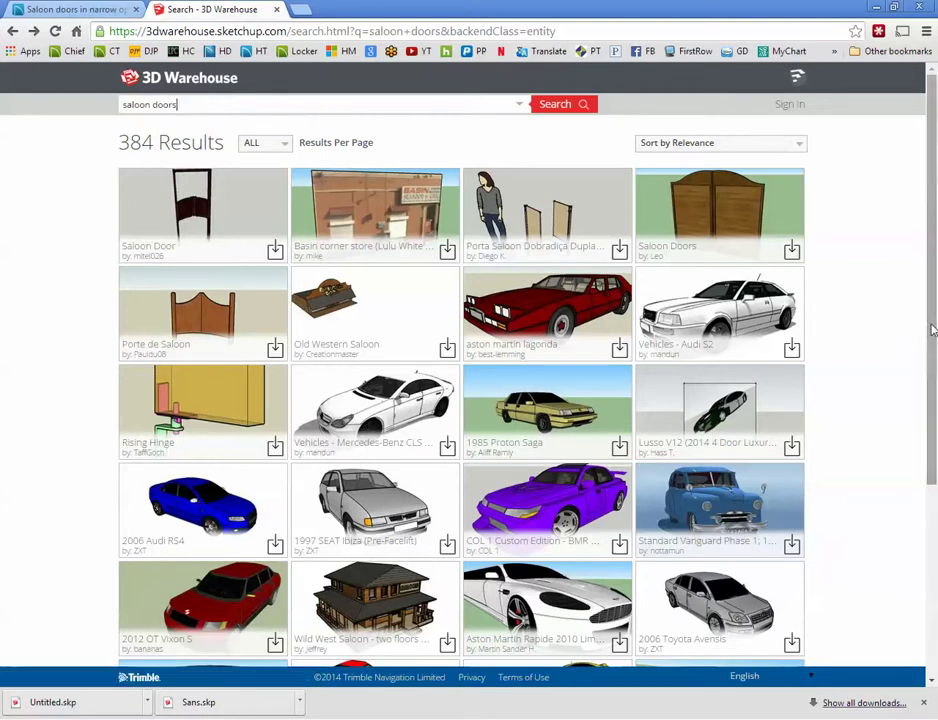
mouse_move(930, 325)
mouse_down()
mouse_move(930, 518)
mouse_move(930, 335)
mouse_up()
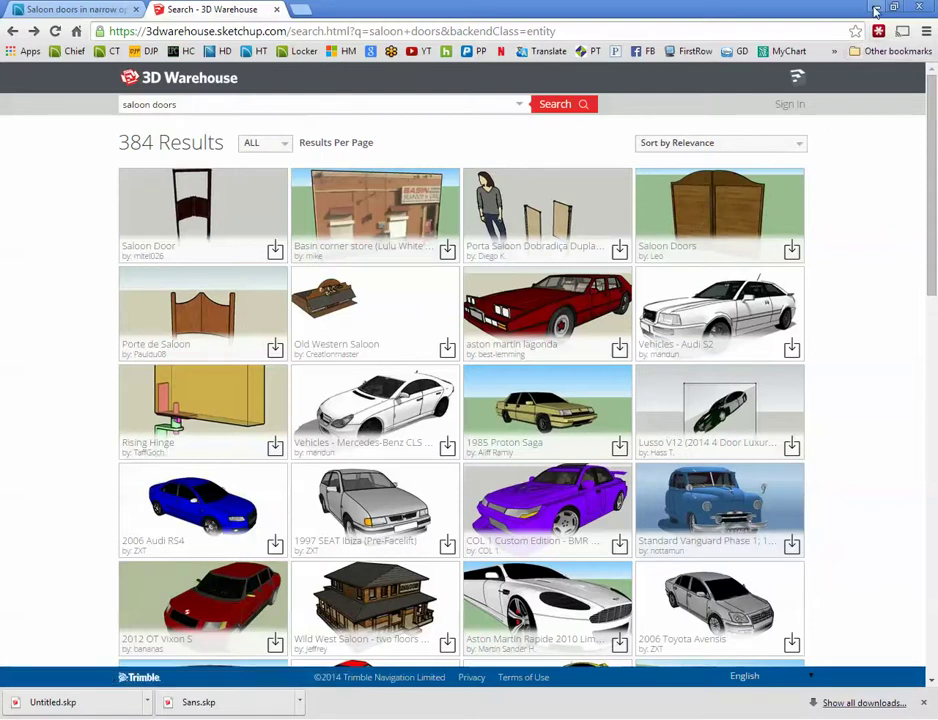
key(Return)
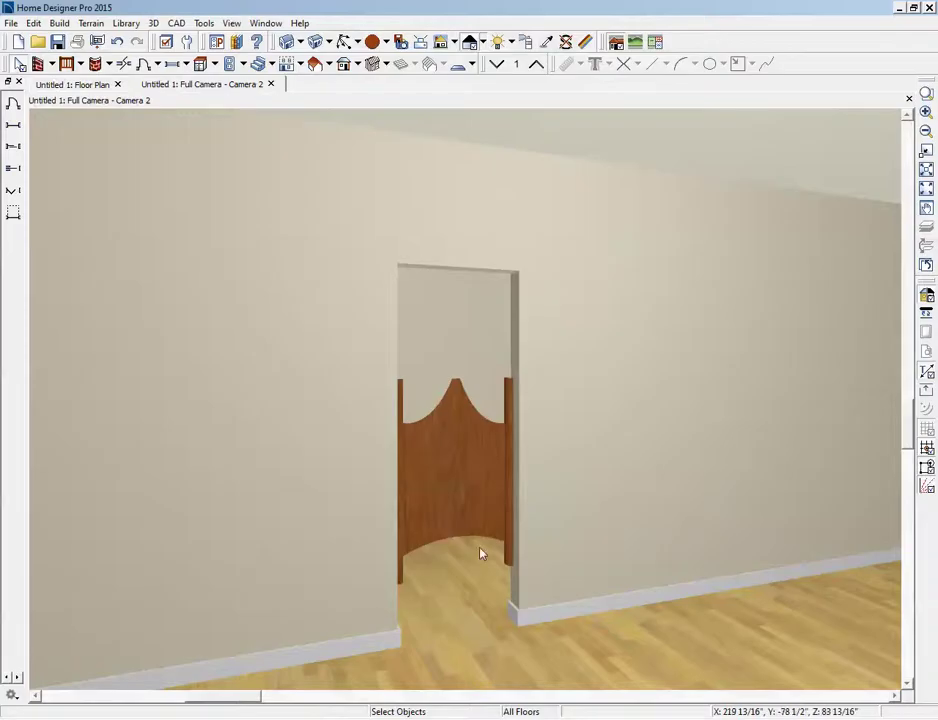
Step: Lift the wooden saloon doors about 6" in the doorway, then return to the 384 3D Warehouse results
click(458, 492)
drag(458, 477, 458, 451)
key(Escape)
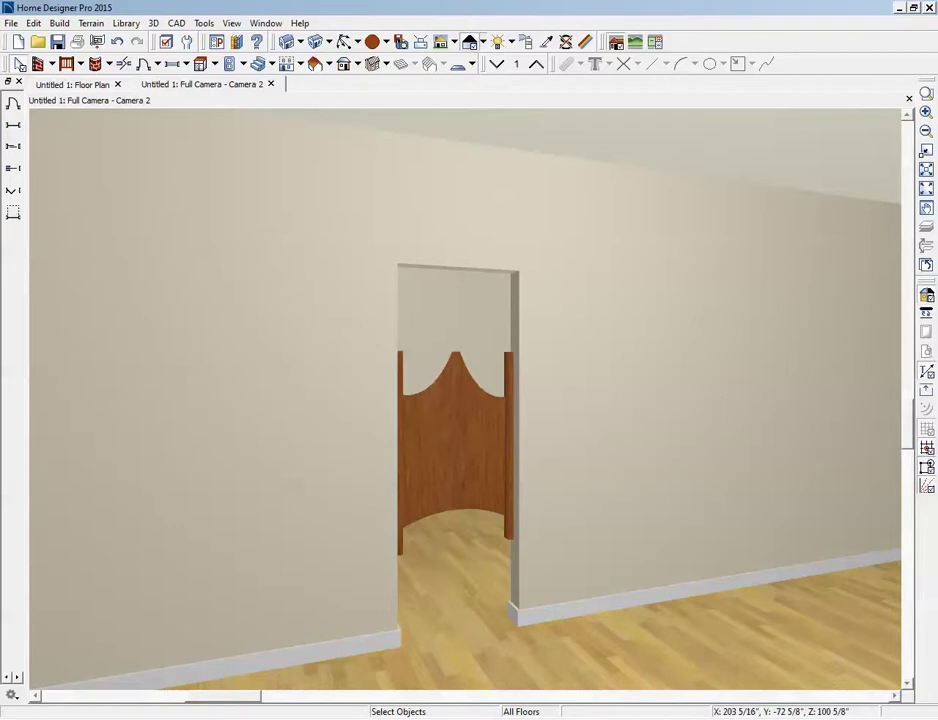
key(alt+Tab)
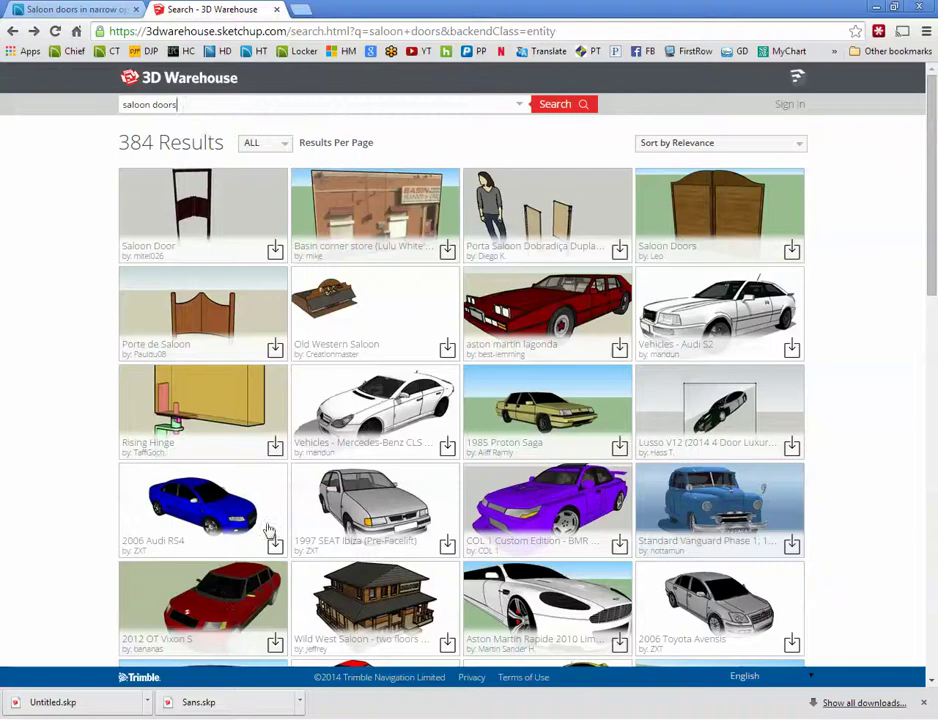
Step: Open the forum thread's linked reference photo SaloonDoorsSWD3236_01.jpg in a new tab
click(110, 12)
scroll(290, 255, up, 1)
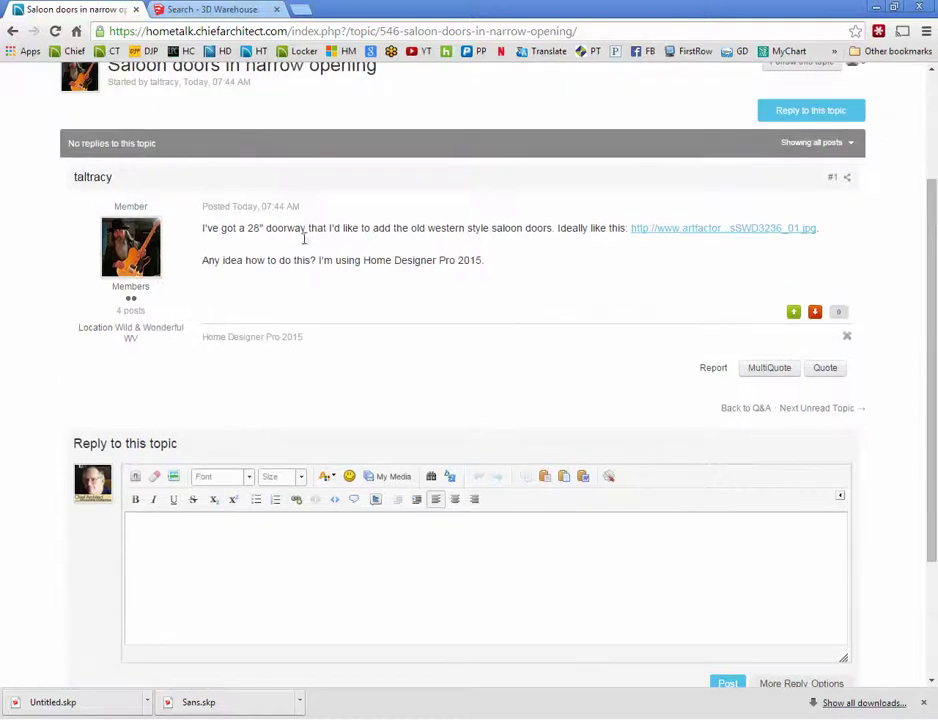
click(689, 230)
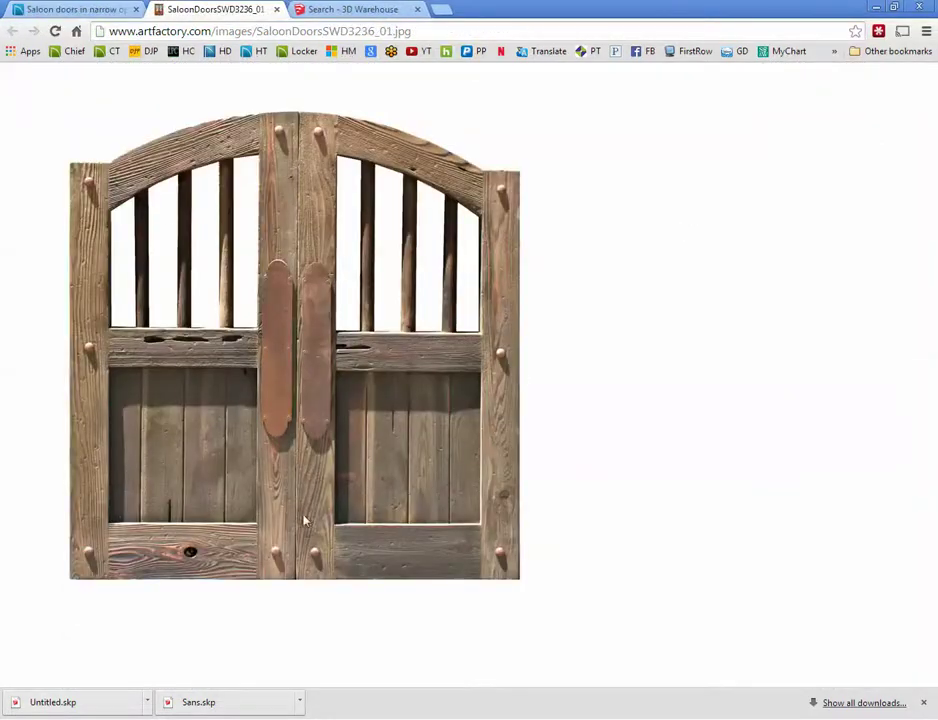